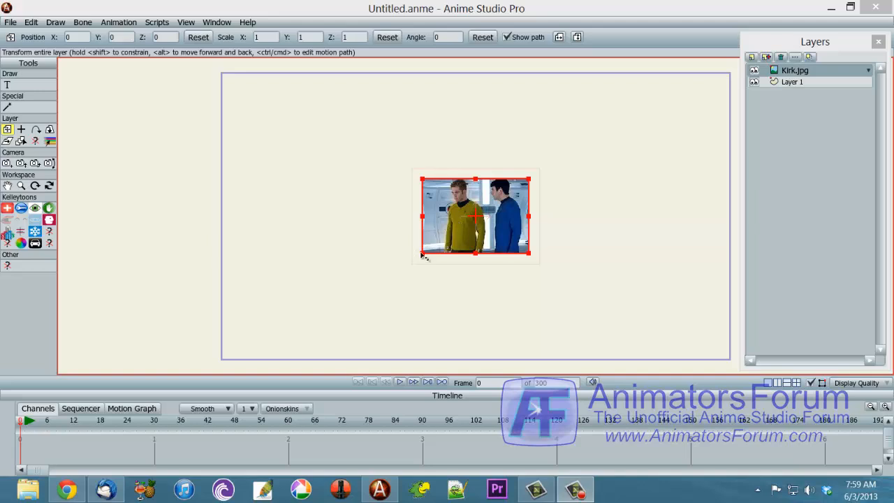
Step: Enlarge the Kirk.jpg layer to a scale of about 3.70, flip it horizontally and move it to about X -0.34, Y 0.21
{"action": "left_click_drag", "start_coordinate": [422, 254], "coordinate": [225, 304]}
{"action": "left_click", "coordinate": [558, 37]}
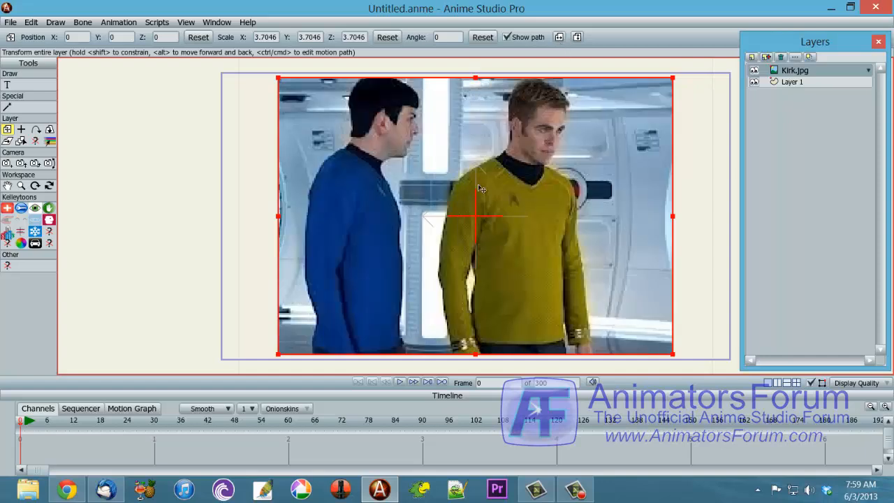
{"action": "left_click_drag", "start_coordinate": [540, 233], "coordinate": [491, 206]}
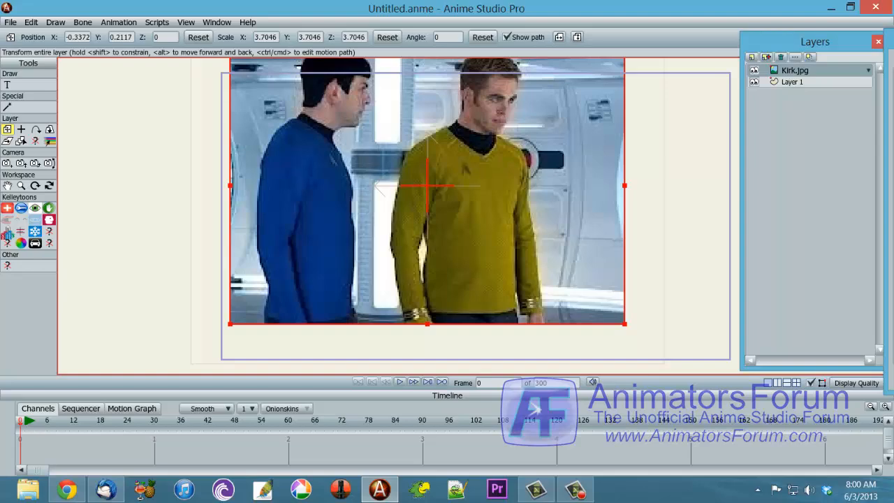
Step: Set the Kirk.jpg layer's opacity to 30% and move Layer 1 above it
{"action": "left_click_drag", "start_coordinate": [890, 39], "coordinate": [631, 53]}
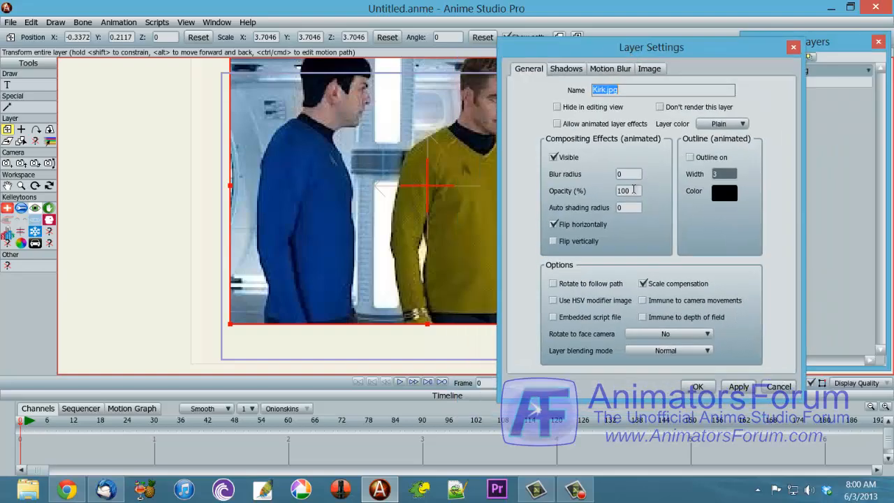
{"action": "left_click_drag", "start_coordinate": [633, 190], "coordinate": [617, 191]}
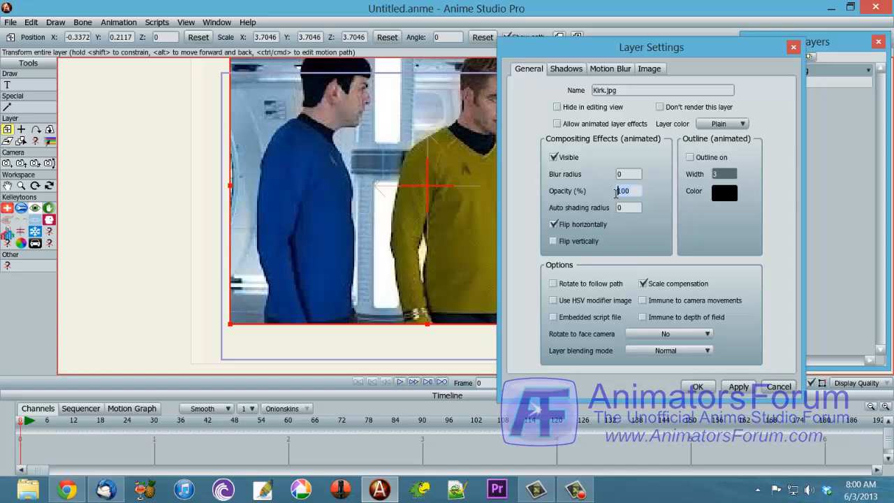
{"action": "type", "text": "40"}
{"action": "key", "text": "Return"}
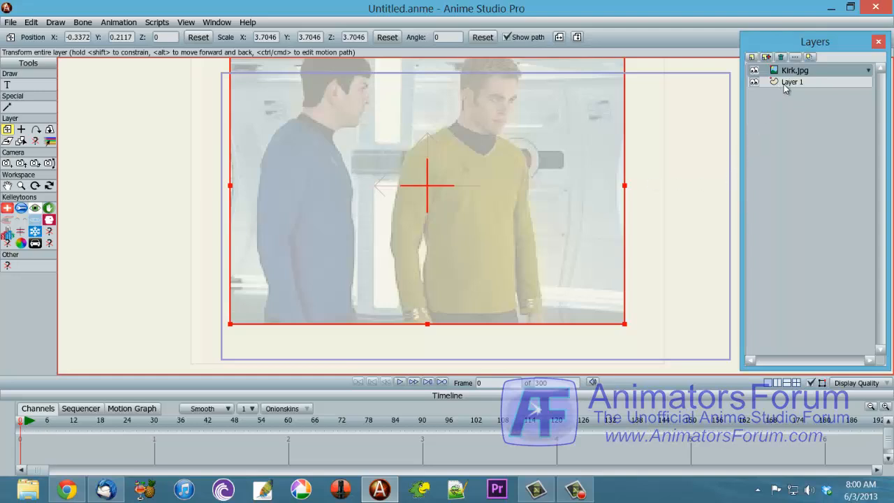
{"action": "left_click_drag", "start_coordinate": [785, 84], "coordinate": [792, 67]}
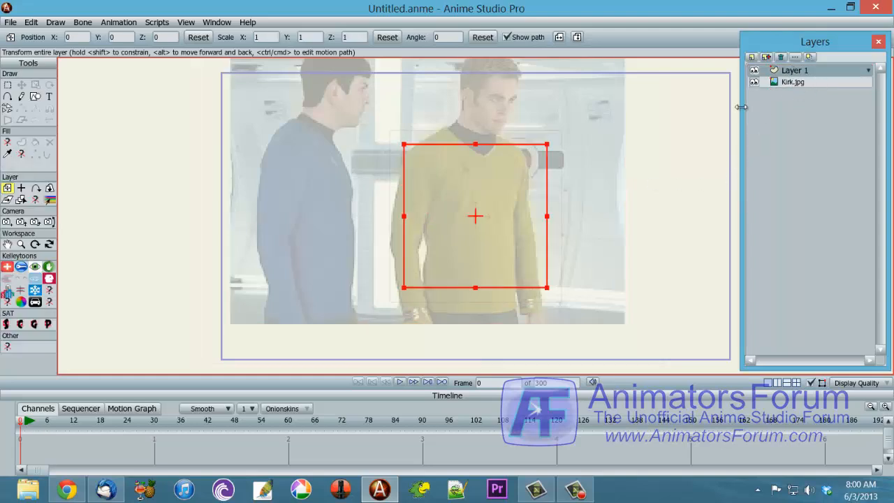
Step: Draw an unfilled rectangle over the gold-shirted figure on Layer 1 and reshape its corners and curvature towards the shirt outline with Swiss Army Points
{"action": "key", "text": "r"}
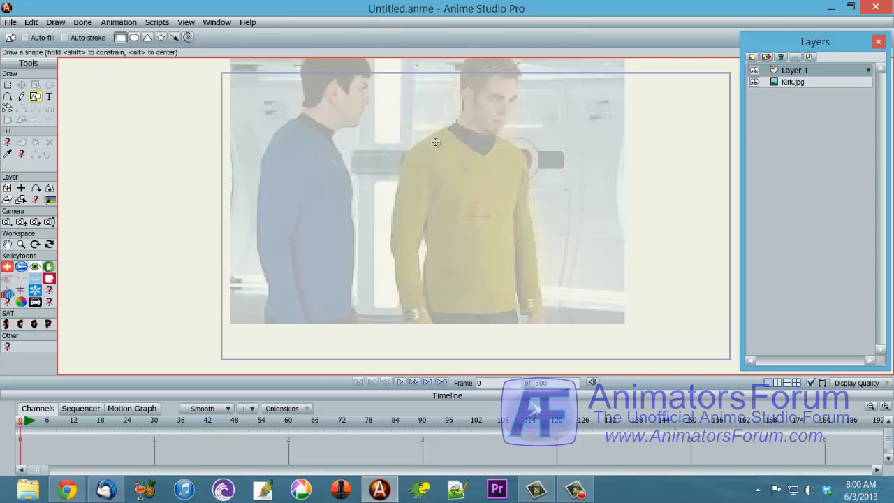
{"action": "mouse_move", "coordinate": [388, 127]}
{"action": "left_mouse_down"}
{"action": "mouse_move", "coordinate": [445, 204]}
{"action": "mouse_move", "coordinate": [542, 251]}
{"action": "left_mouse_up"}
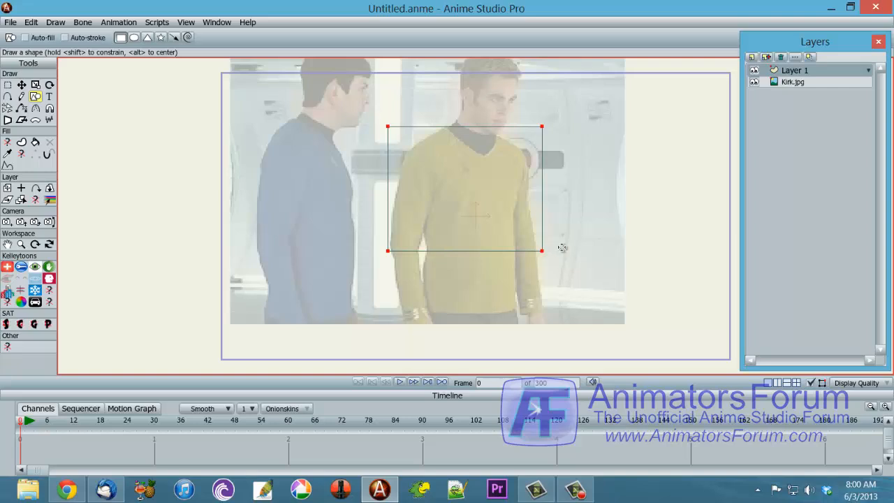
{"action": "key", "text": "p"}
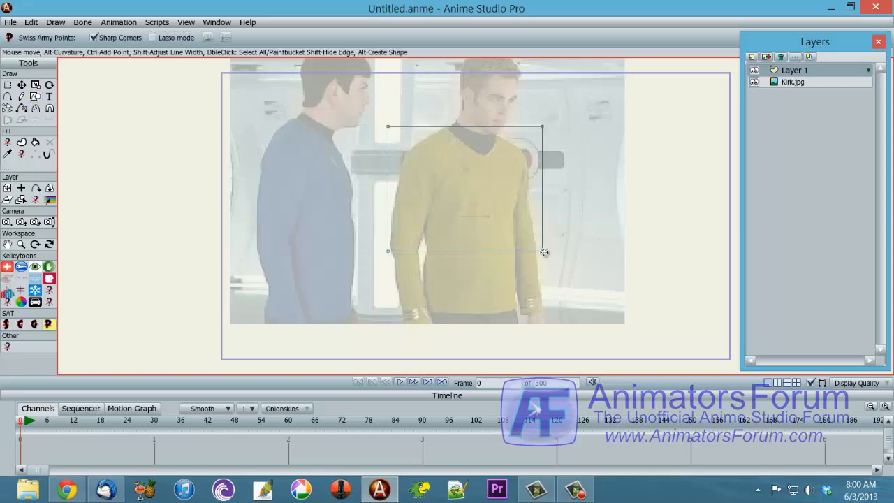
{"action": "left_click_drag", "start_coordinate": [542, 253], "coordinate": [539, 281]}
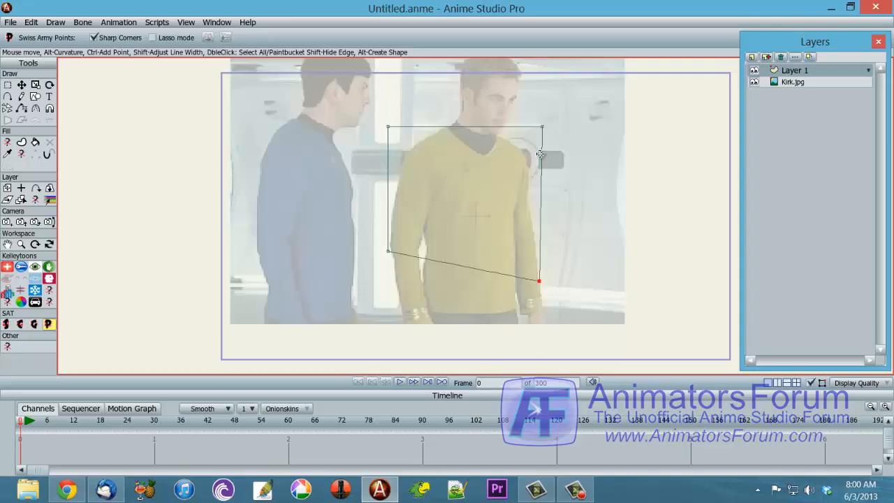
{"action": "left_click_drag", "start_coordinate": [542, 130], "coordinate": [524, 148]}
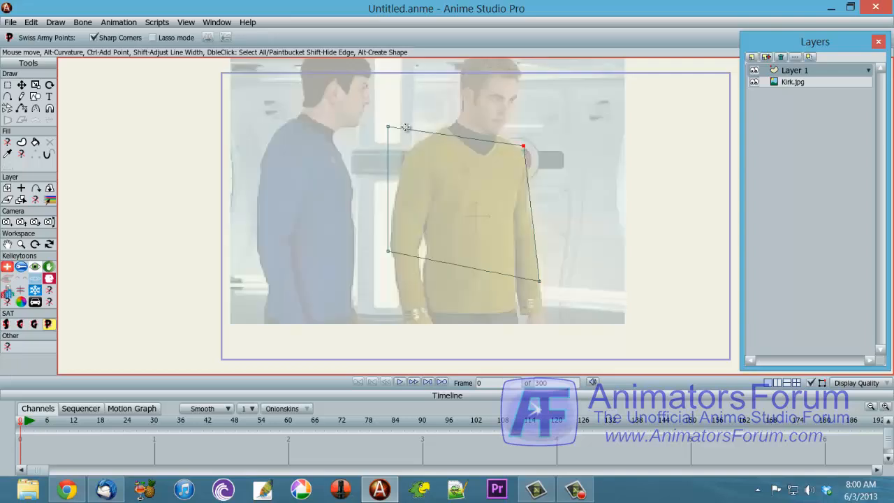
{"action": "left_click_drag", "start_coordinate": [394, 128], "coordinate": [443, 118]}
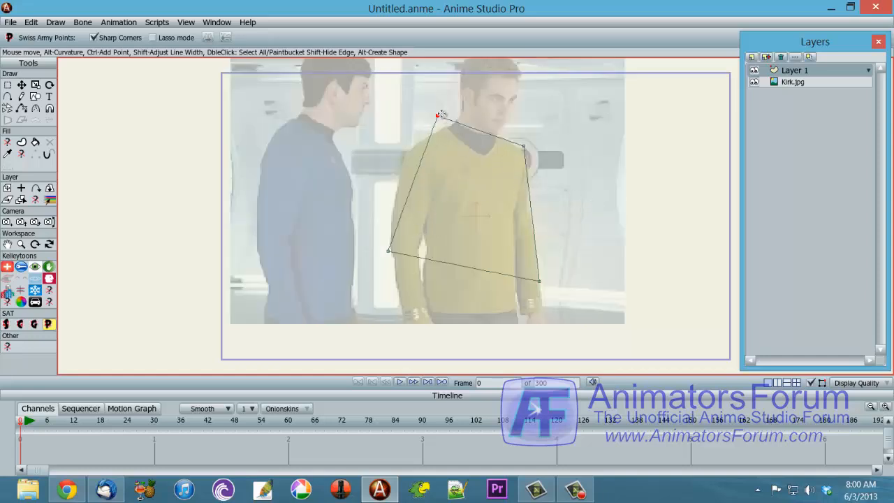
{"action": "left_click_drag", "start_coordinate": [437, 116], "coordinate": [403, 154]}
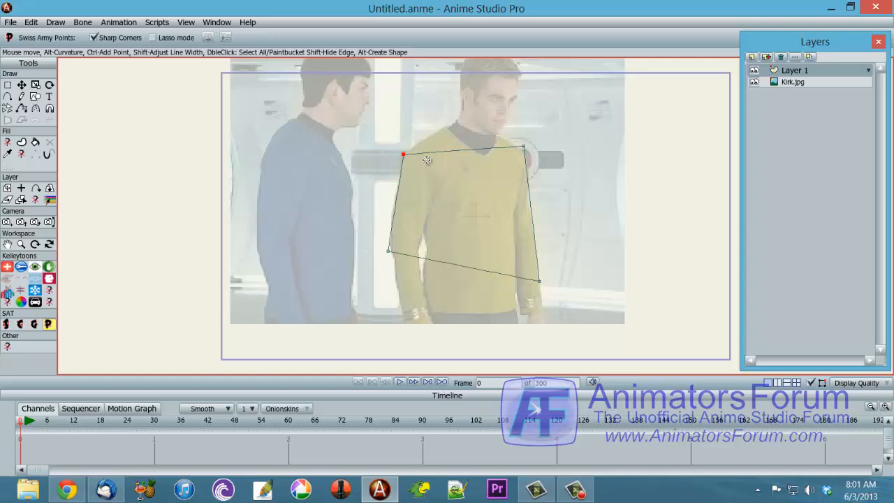
{"action": "left_click_drag", "start_coordinate": [405, 154], "coordinate": [489, 140]}
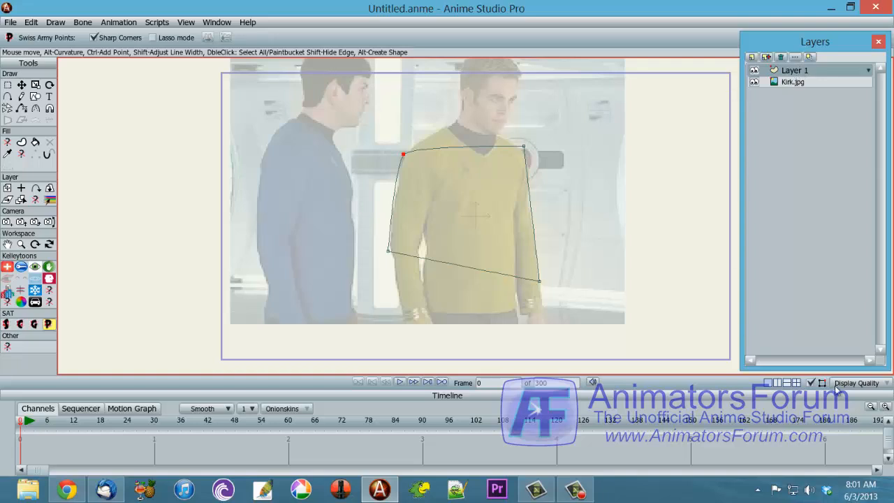
Step: Restore the Kirk.jpg layer to full opacity
{"action": "double_click", "coordinate": [789, 82]}
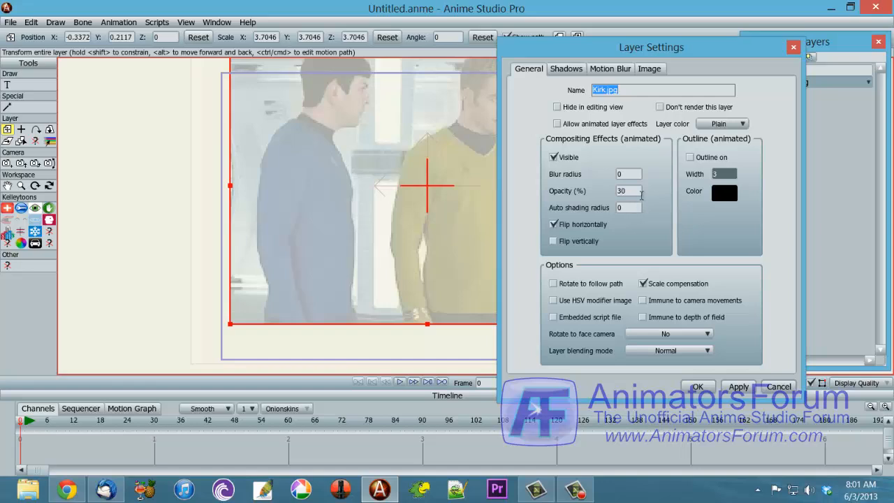
{"action": "left_click_drag", "start_coordinate": [640, 192], "coordinate": [615, 193]}
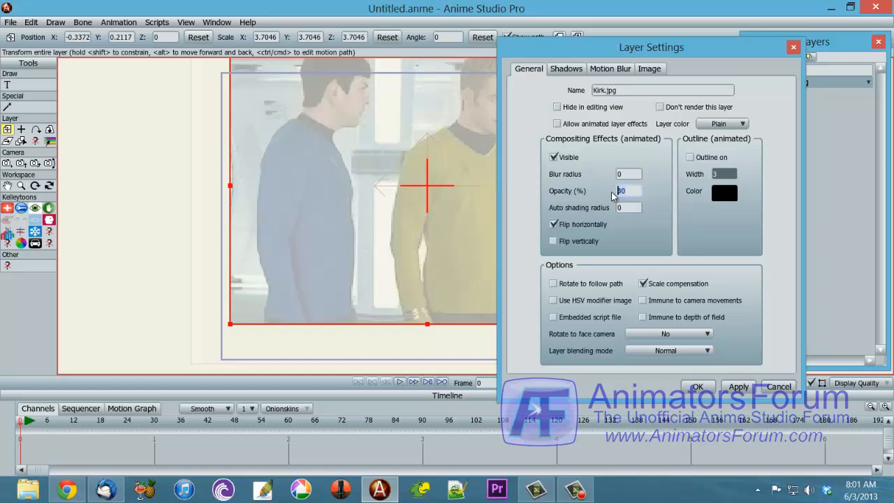
{"action": "key", "text": "Return"}
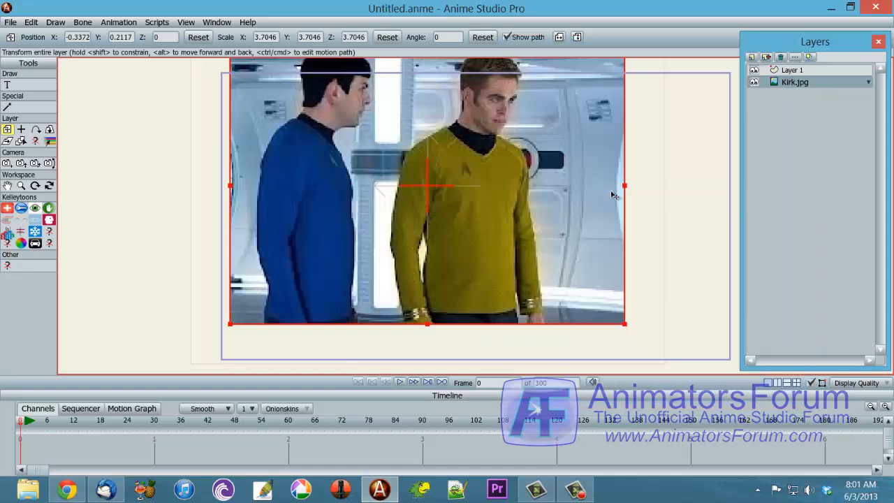
Step: Select all points of the shirt outline on Layer 1 and delete them
{"action": "left_click", "coordinate": [802, 71]}
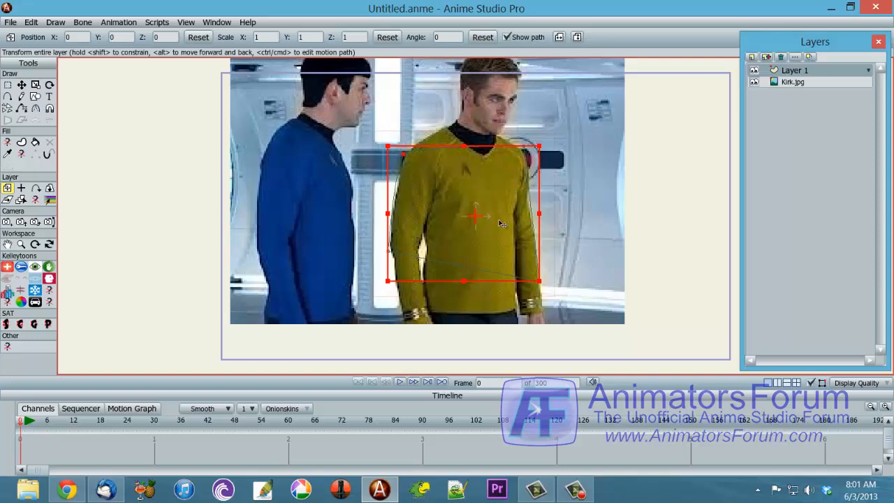
{"action": "key", "text": "p"}
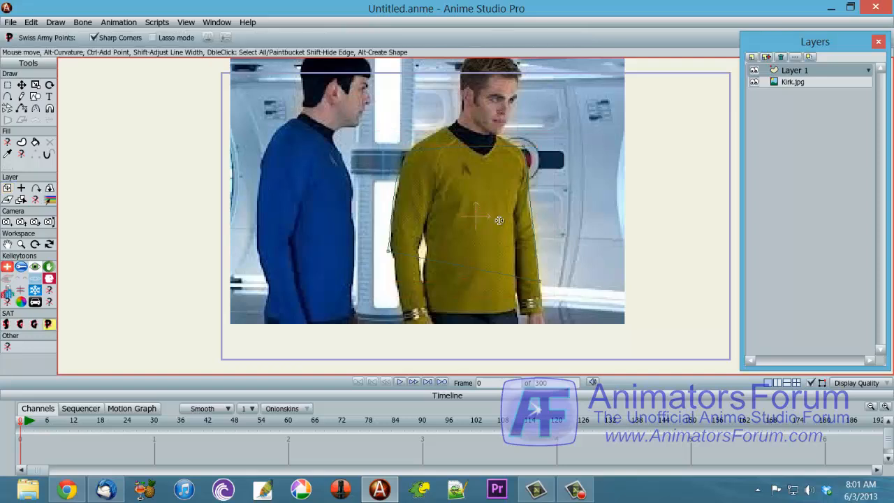
{"action": "double_click", "coordinate": [606, 197]}
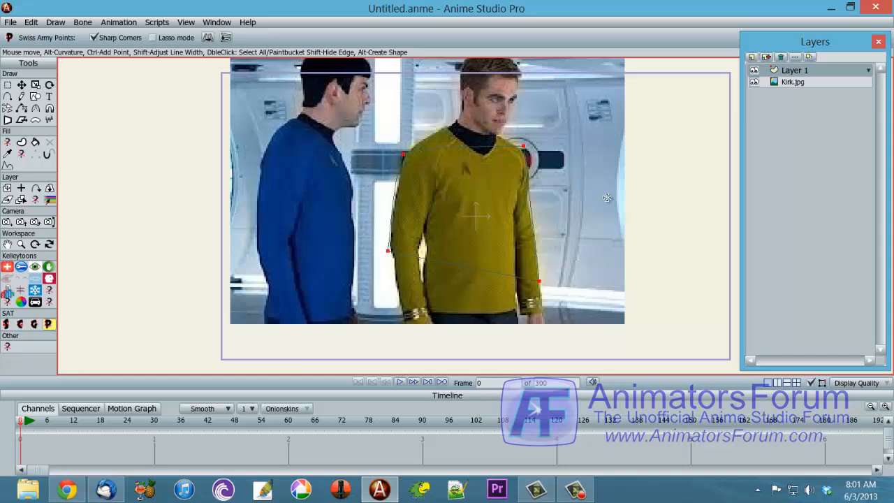
{"action": "key", "text": "Delete"}
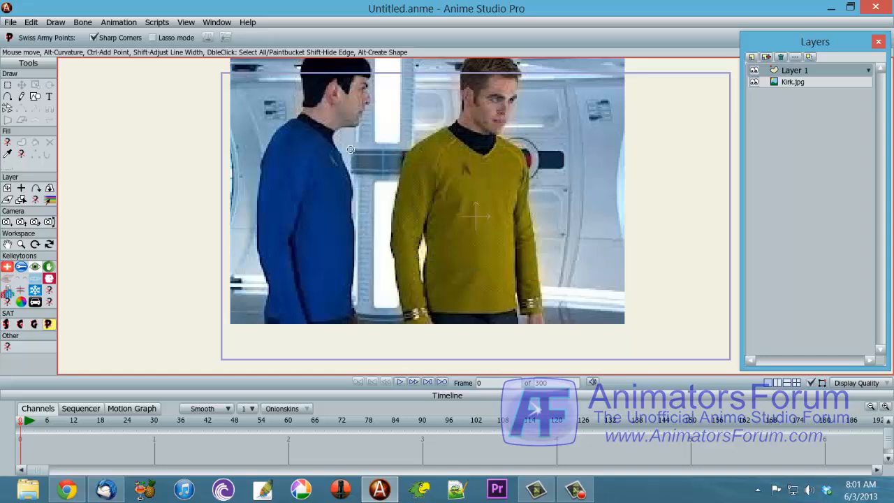
Step: Draw an auto-filled rectangle on Layer 1 covering the whole reference image and the project frame
{"action": "key", "text": "r"}
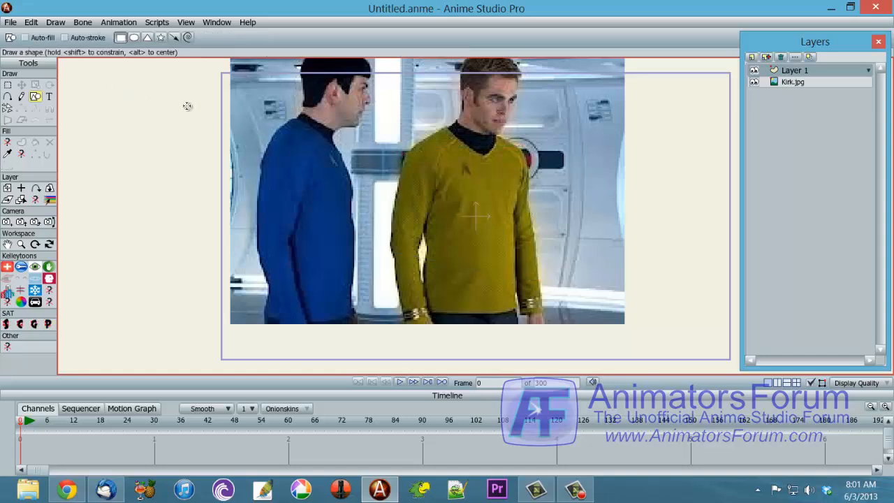
{"action": "left_click", "coordinate": [25, 37]}
{"action": "left_click_drag", "start_coordinate": [731, 359], "coordinate": [179, 22]}
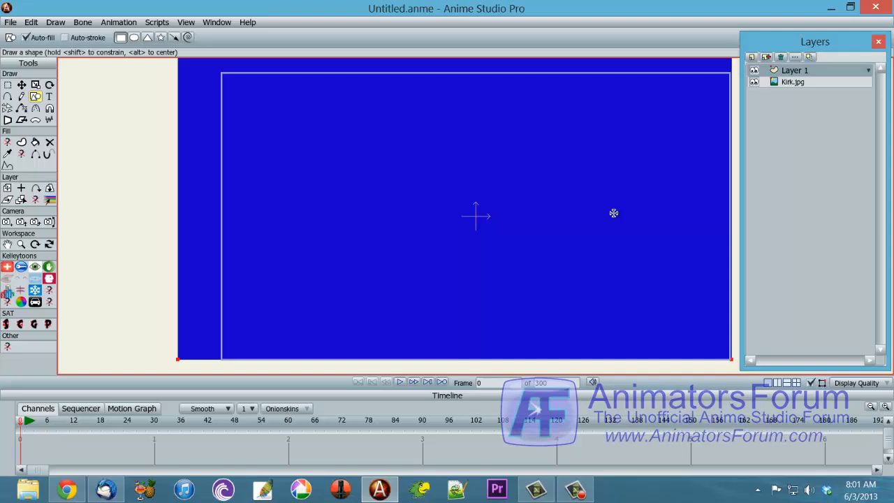
Step: Change the covering rectangle's fill to semi-transparent white with an alpha of 176
{"action": "key", "text": "q"}
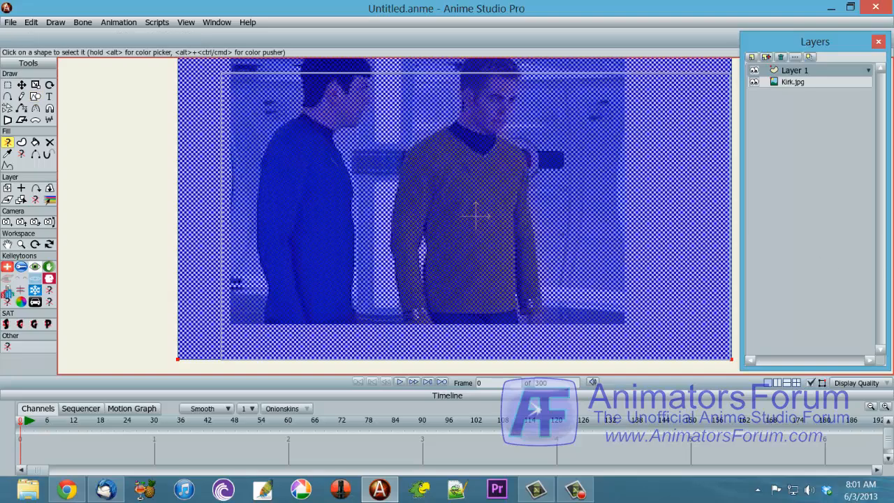
{"action": "key", "text": "Delete"}
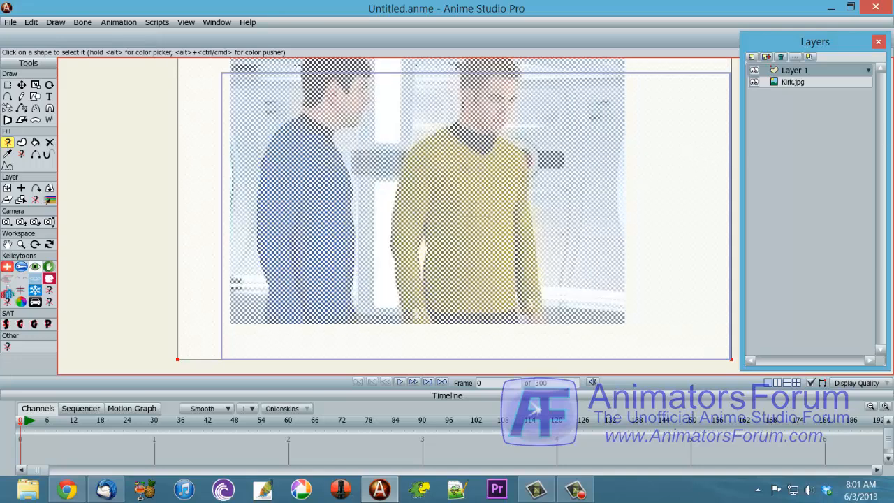
{"action": "left_click_drag", "start_coordinate": [893, 67], "coordinate": [720, 63]}
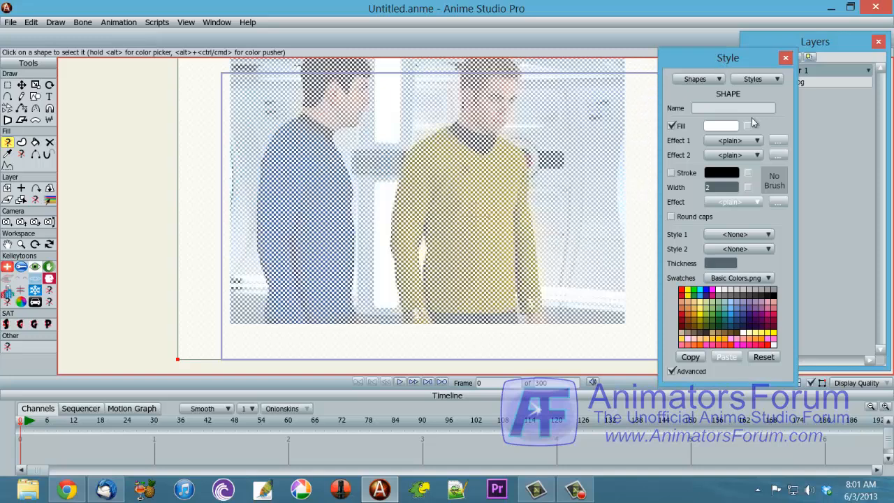
{"action": "left_click", "coordinate": [724, 130]}
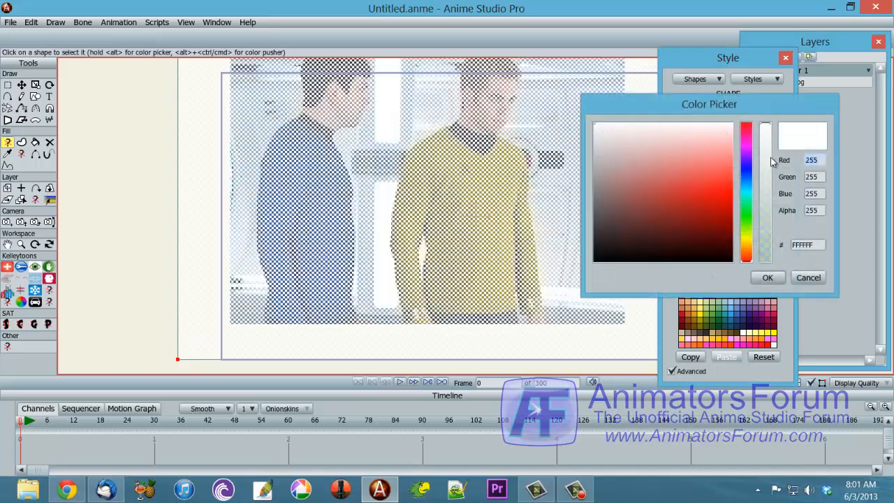
{"action": "mouse_move", "coordinate": [768, 133]}
{"action": "left_mouse_down"}
{"action": "mouse_move", "coordinate": [768, 238]}
{"action": "mouse_move", "coordinate": [772, 165]}
{"action": "left_mouse_up"}
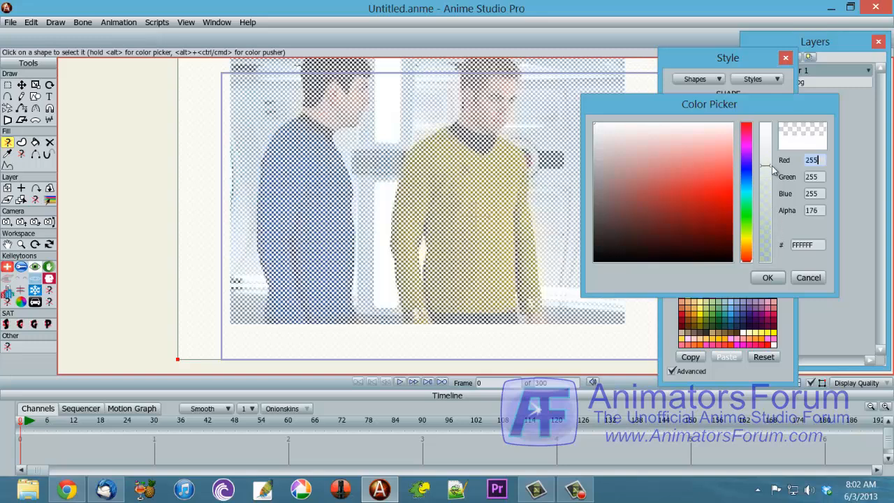
{"action": "left_click", "coordinate": [773, 275]}
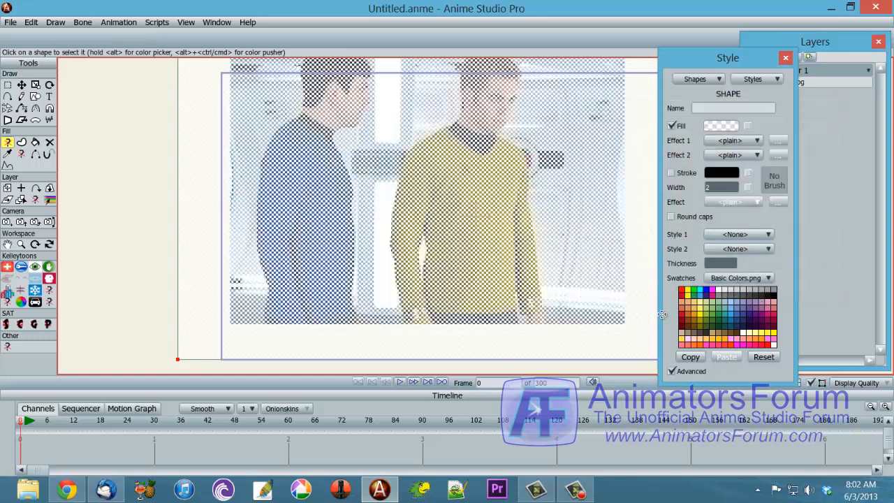
{"action": "left_click_drag", "start_coordinate": [709, 62], "coordinate": [893, 61]}
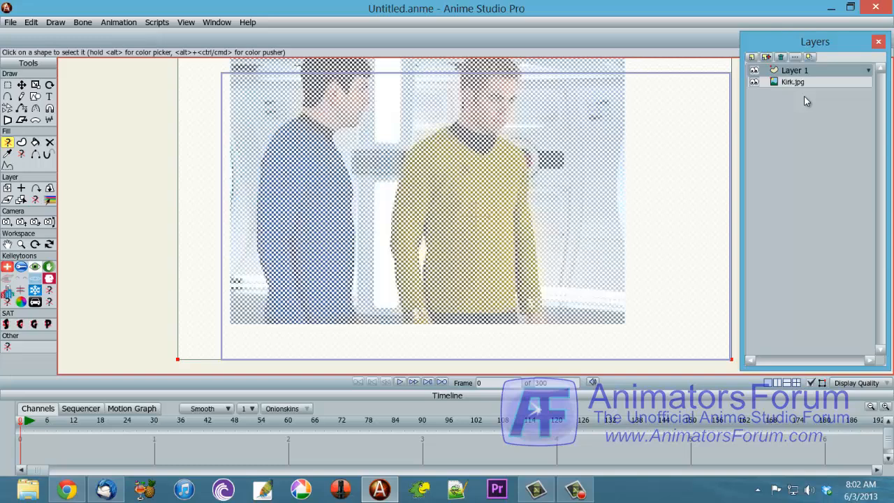
Step: Add a new vector layer above Layer 1 for the tracing
{"action": "left_click", "coordinate": [751, 57]}
{"action": "left_click", "coordinate": [759, 68]}
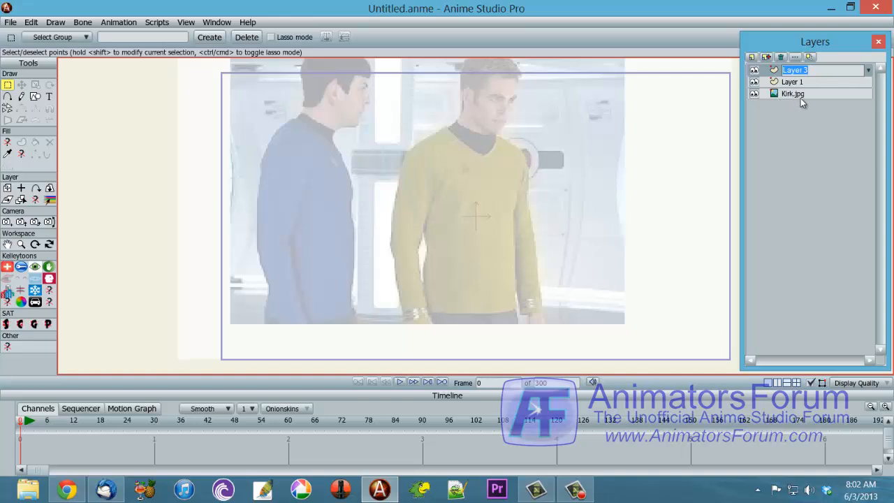
{"action": "left_click", "coordinate": [817, 72]}
{"action": "left_click", "coordinate": [812, 83]}
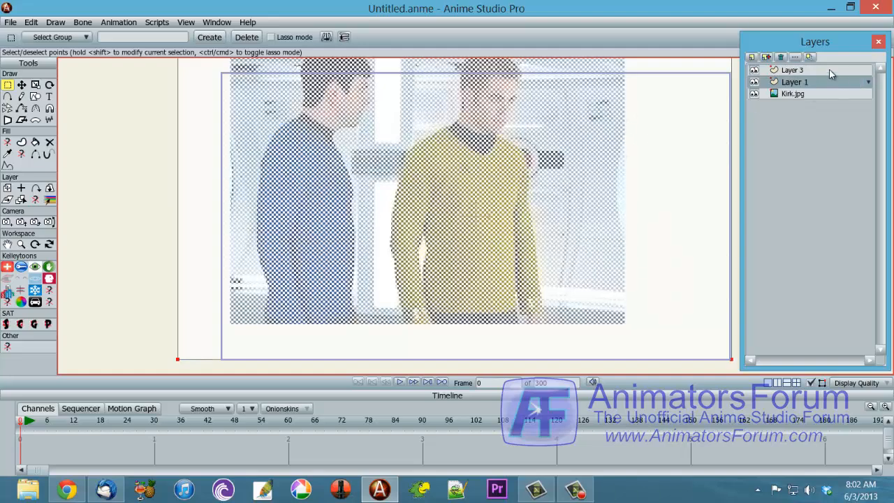
Step: With auto-fill off, draw a rectangle across the gold-shirted figure's chest on Layer 3 and move its upper-right corner outward with Swiss Army Points
{"action": "left_click", "coordinate": [829, 69]}
{"action": "key", "text": "e"}
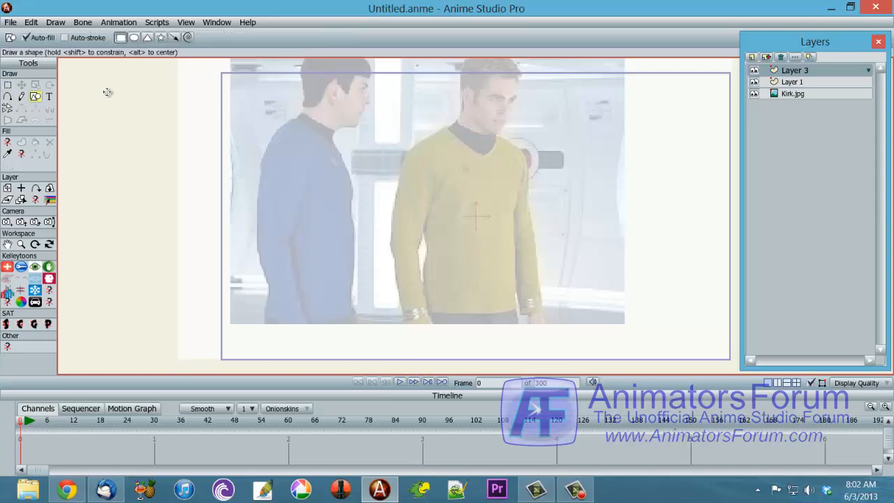
{"action": "left_click", "coordinate": [30, 40]}
{"action": "left_click_drag", "start_coordinate": [365, 117], "coordinate": [529, 213]}
{"action": "key", "text": "t"}
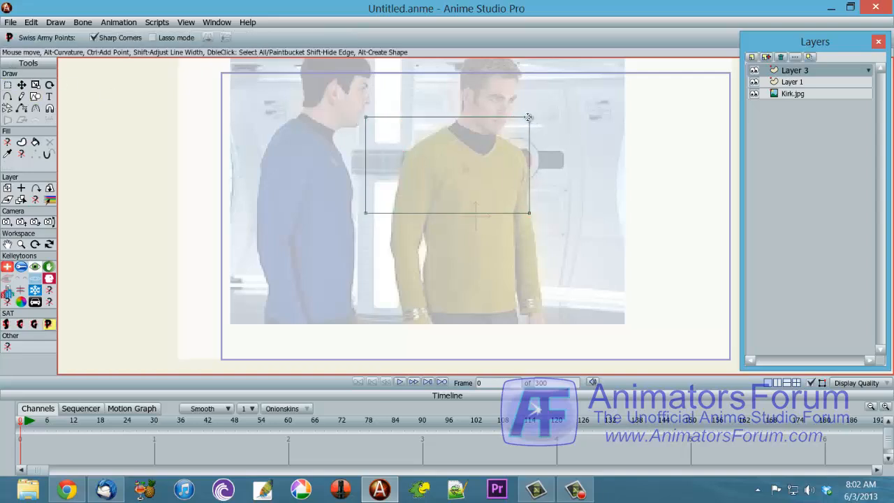
{"action": "left_click_drag", "start_coordinate": [529, 117], "coordinate": [555, 123]}
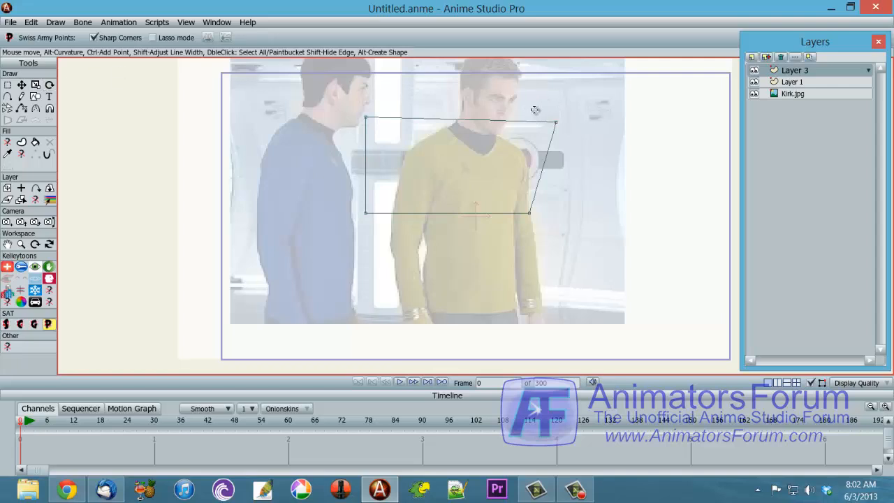
Step: Delete all points of the test shape on Layer 3
{"action": "key", "text": "ctrl+a"}
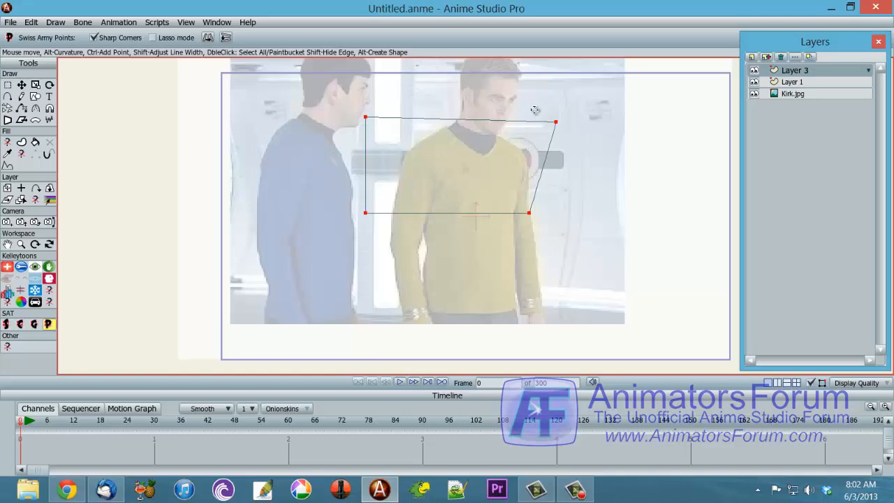
{"action": "key", "text": "Delete"}
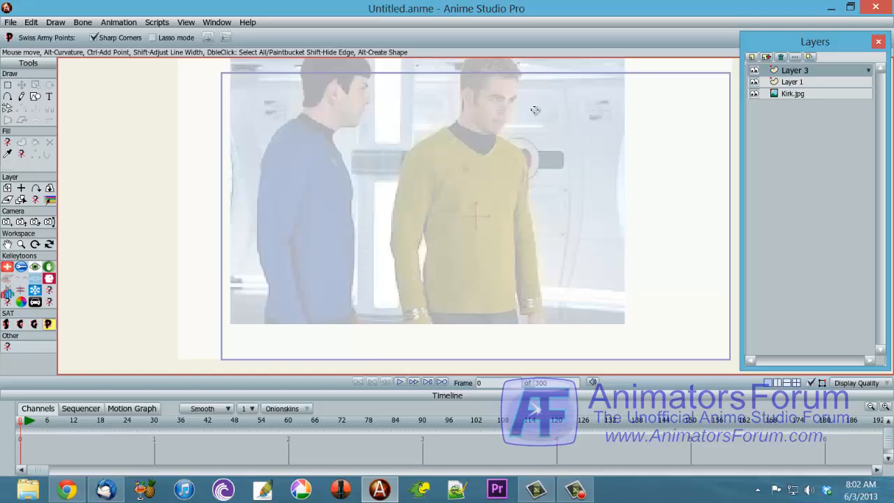
Step: Draw an unfilled rectangle around the gold-shirted figure's torso and undo it
{"action": "left_click", "coordinate": [14, 84]}
{"action": "key", "text": "r"}
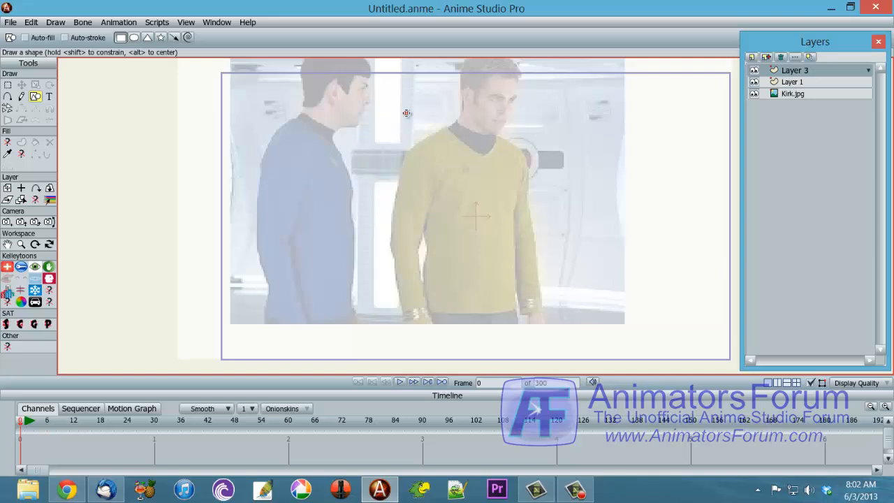
{"action": "left_click_drag", "start_coordinate": [406, 112], "coordinate": [550, 327]}
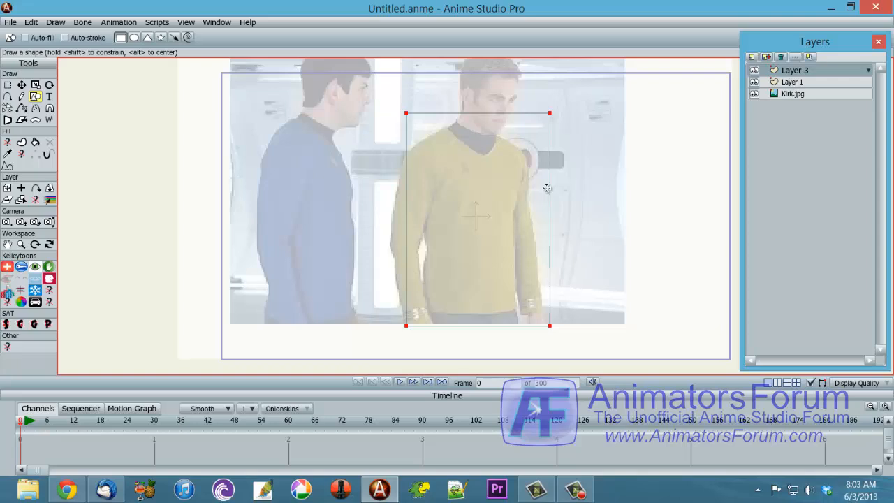
{"action": "left_click", "coordinate": [55, 23]}
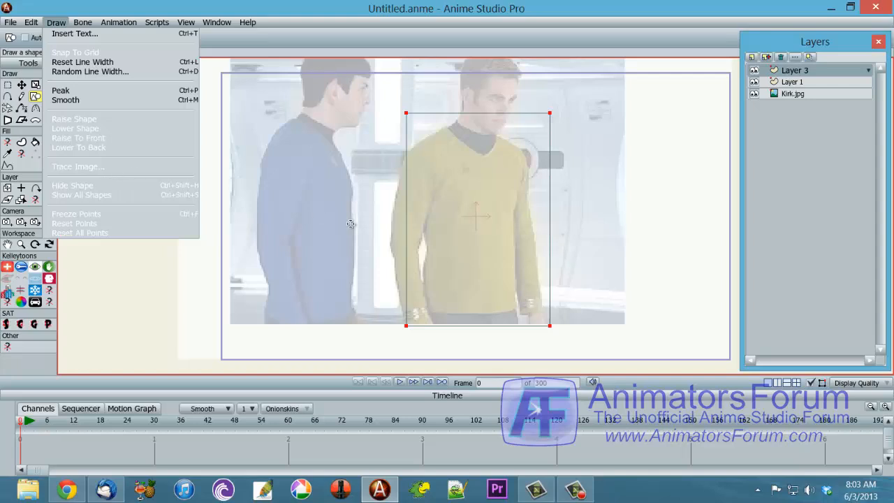
{"action": "left_click", "coordinate": [383, 219]}
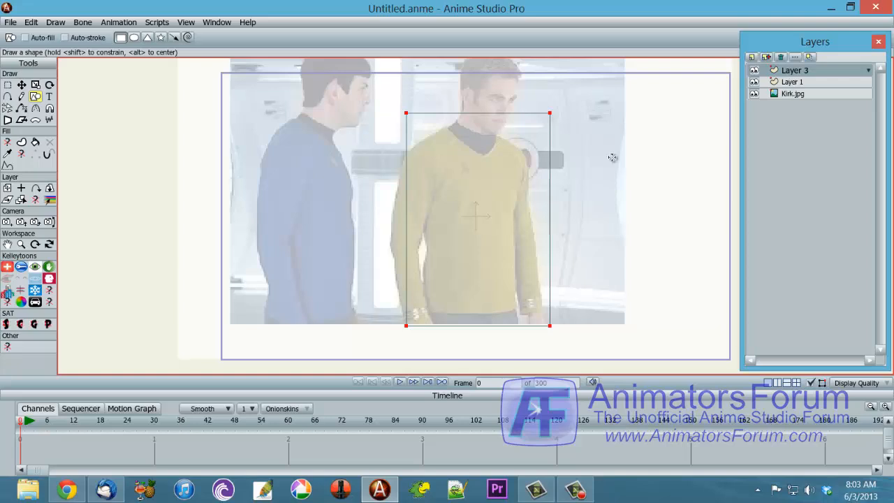
{"action": "key", "text": "ctrl+z"}
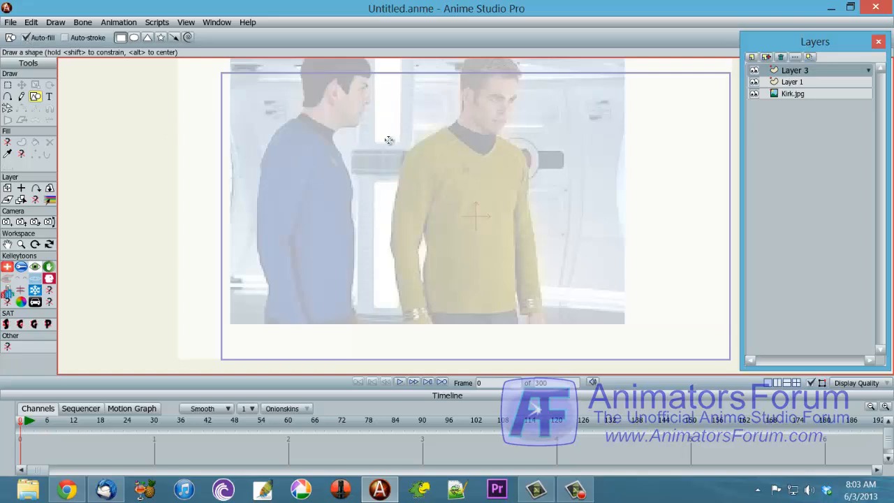
Step: With auto-fill on, draw a rectangle over the gold-shirted figure's torso and divide it with a line that curves downward at its middle point
{"action": "left_click_drag", "start_coordinate": [388, 140], "coordinate": [585, 320]}
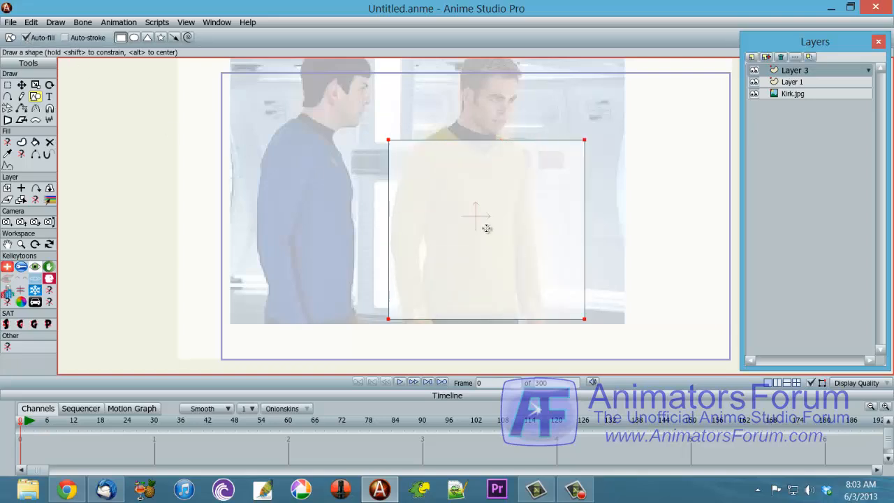
{"action": "key", "text": "p"}
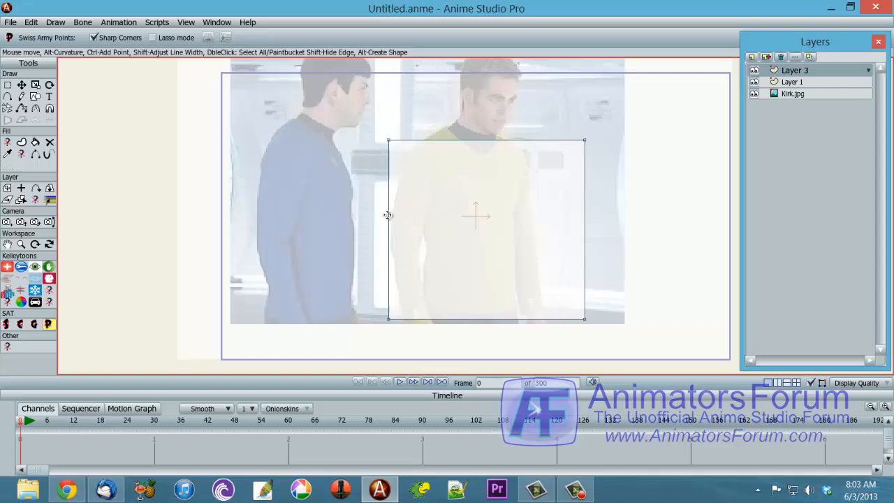
{"action": "left_click_drag", "start_coordinate": [389, 218], "coordinate": [584, 206]}
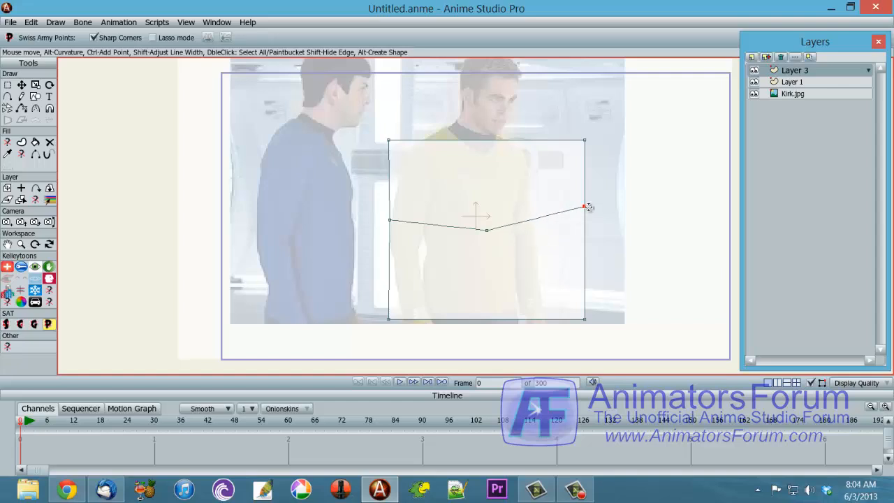
{"action": "mouse_move", "coordinate": [589, 207]}
{"action": "left_mouse_down"}
{"action": "mouse_move", "coordinate": [602, 212]}
{"action": "mouse_move", "coordinate": [584, 211]}
{"action": "left_mouse_up"}
{"action": "left_click", "coordinate": [485, 230]}
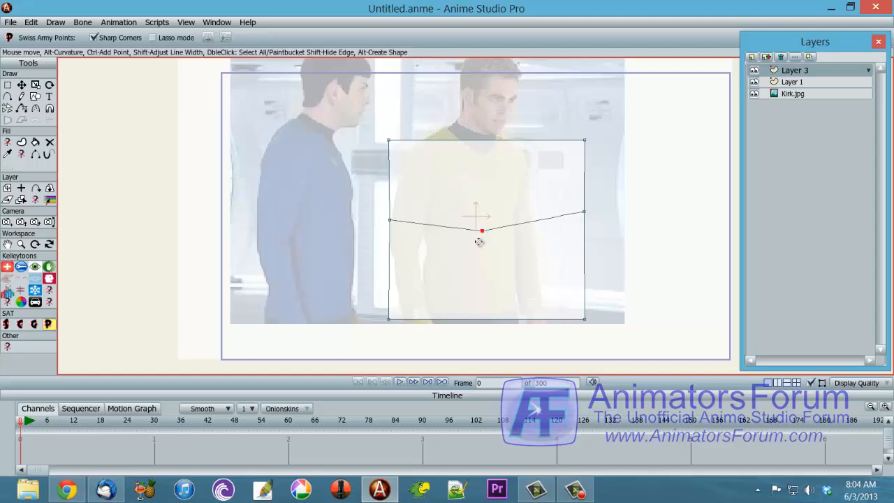
{"action": "left_click_drag", "start_coordinate": [482, 231], "coordinate": [695, 236]}
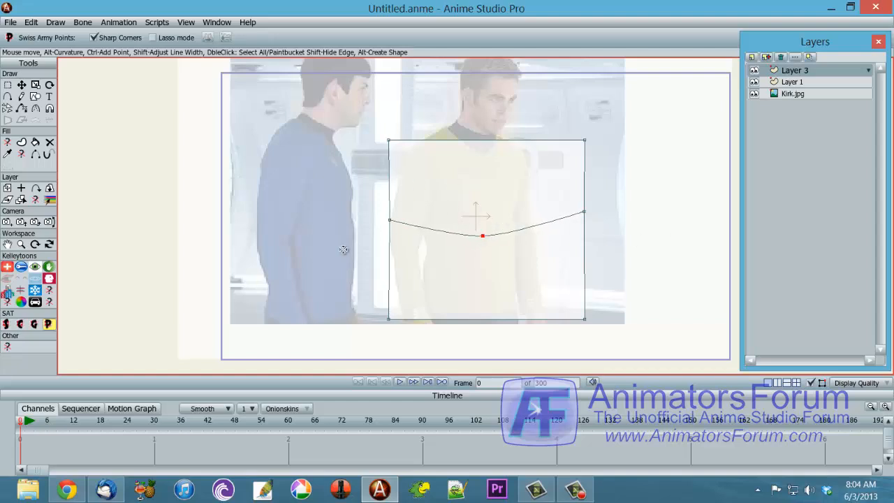
Step: Select the points bounding the rectangle's lower section, including the curved dividing line, and create a separate shape from them
{"action": "left_click", "coordinate": [9, 87]}
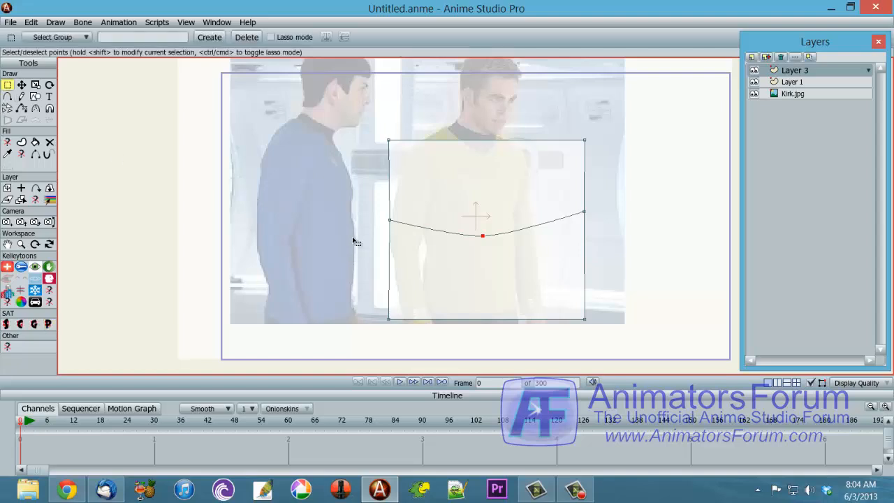
{"action": "mouse_move", "coordinate": [344, 223]}
{"action": "left_mouse_down"}
{"action": "mouse_move", "coordinate": [625, 329]}
{"action": "mouse_move", "coordinate": [648, 347]}
{"action": "mouse_move", "coordinate": [369, 235]}
{"action": "mouse_move", "coordinate": [351, 220]}
{"action": "left_mouse_up"}
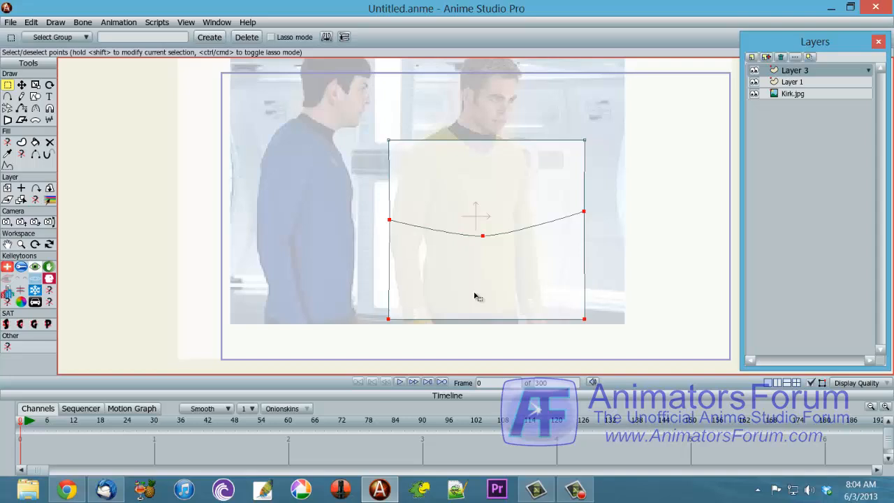
{"action": "key", "text": "u"}
{"action": "key", "text": "space"}
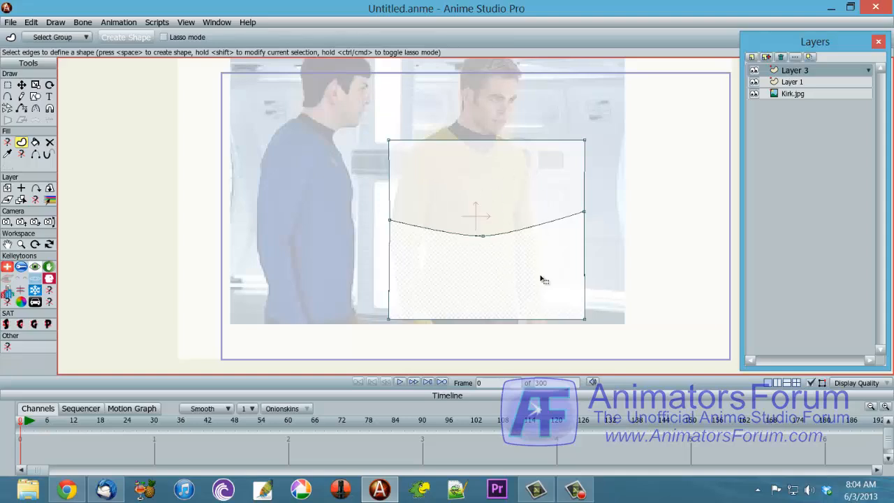
Step: Color the new lower shape semi-transparent red and the original rectangle semi-transparent blue
{"action": "key", "text": "q"}
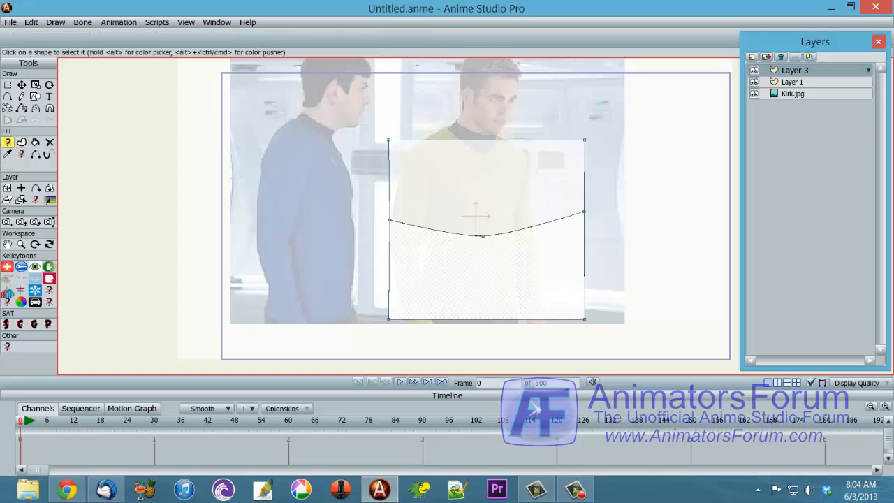
{"action": "left_click", "coordinate": [483, 276]}
{"action": "left_click", "coordinate": [628, 256]}
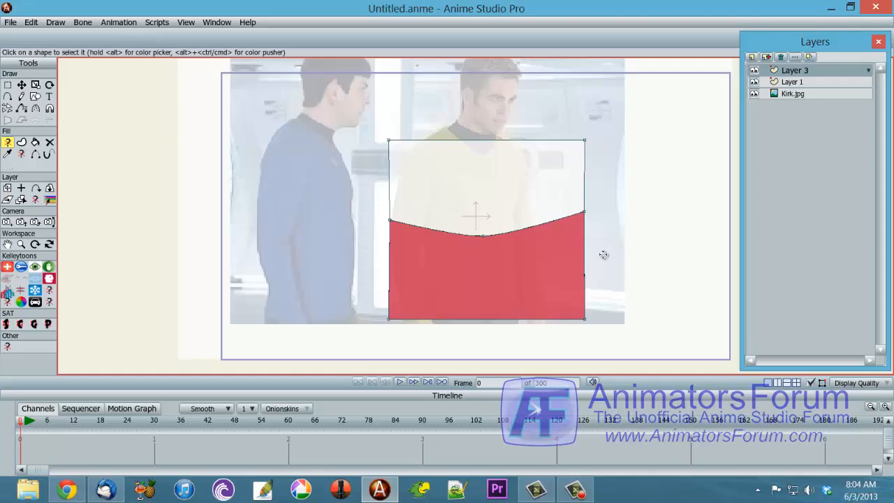
{"action": "left_click", "coordinate": [532, 185]}
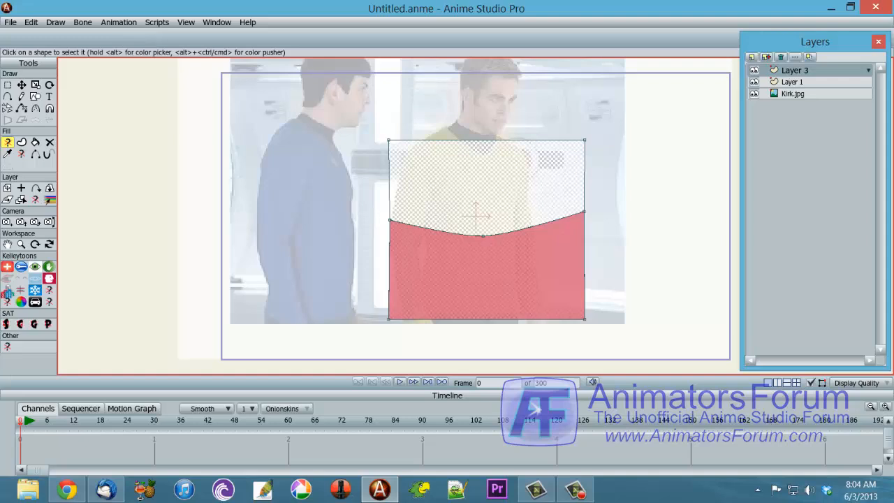
{"action": "left_click", "coordinate": [681, 260]}
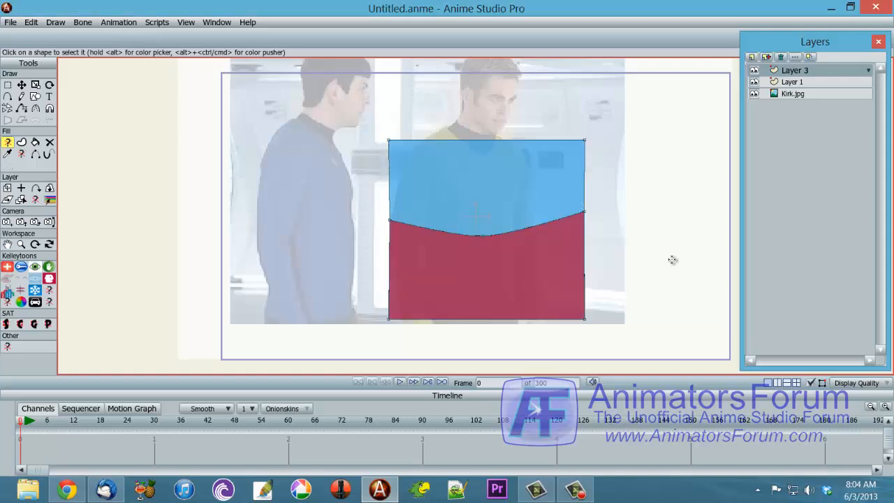
Step: Hide the outline along the curved dividing edge with Hide Edge and render a preview of the frame
{"action": "key", "text": "h"}
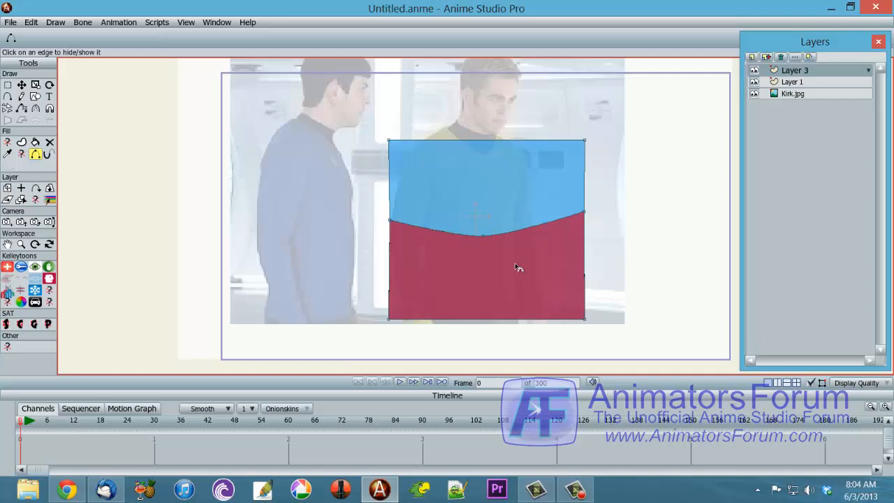
{"action": "scroll", "coordinate": [518, 268], "scroll_direction": "up", "scroll_amount": 5}
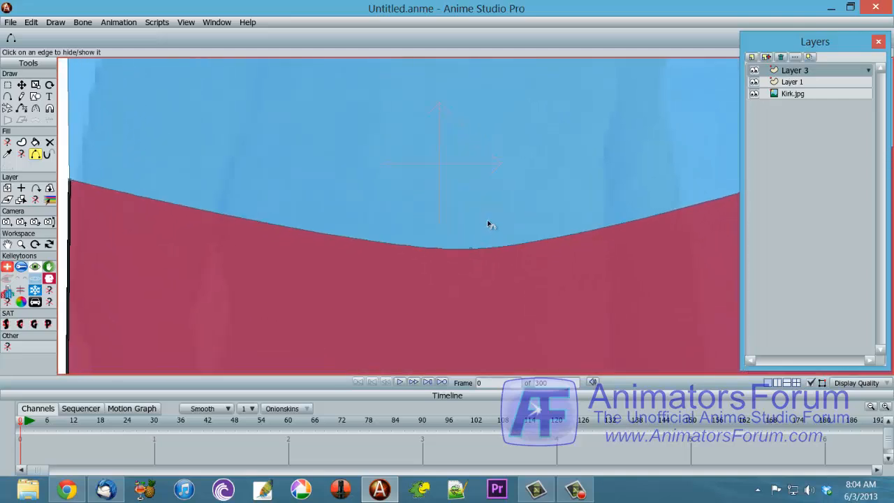
{"action": "key", "text": "ctrl+r"}
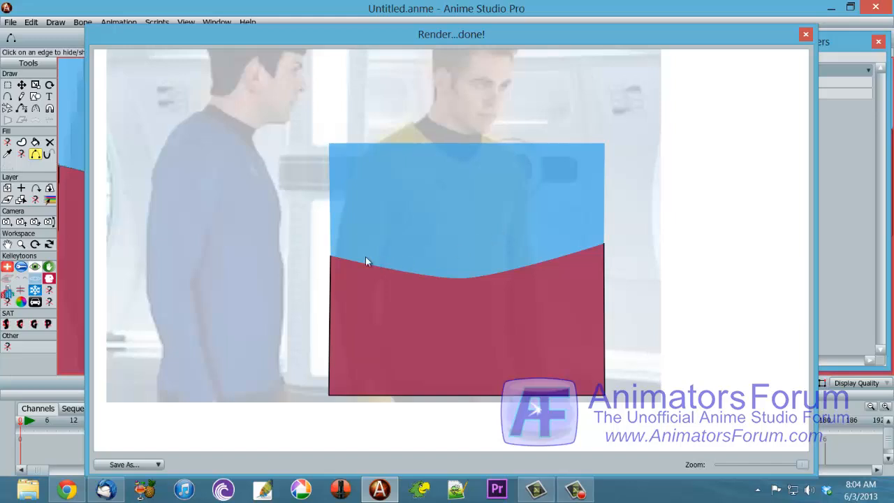
{"action": "left_click", "coordinate": [805, 34]}
{"action": "scroll", "coordinate": [510, 251], "scroll_direction": "down", "scroll_amount": 3}
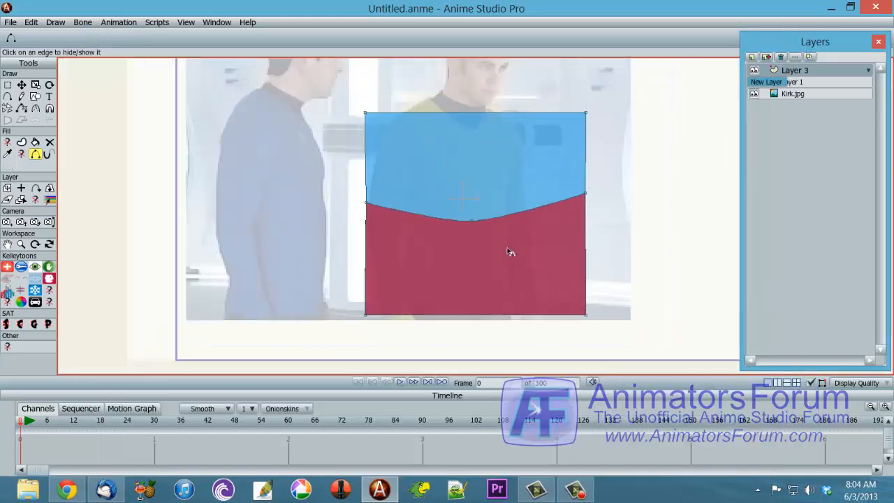
Step: Select the red lower shape and hide it
{"action": "key", "text": "q"}
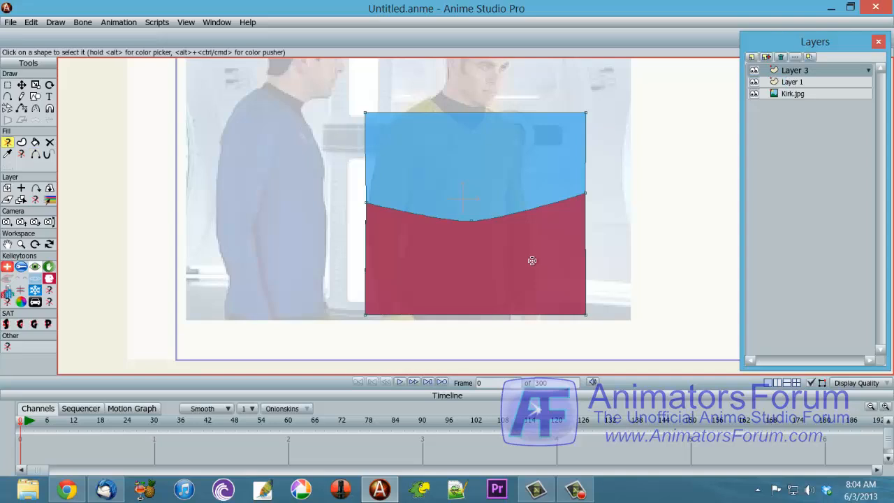
{"action": "left_click", "coordinate": [532, 254]}
{"action": "left_click", "coordinate": [59, 23]}
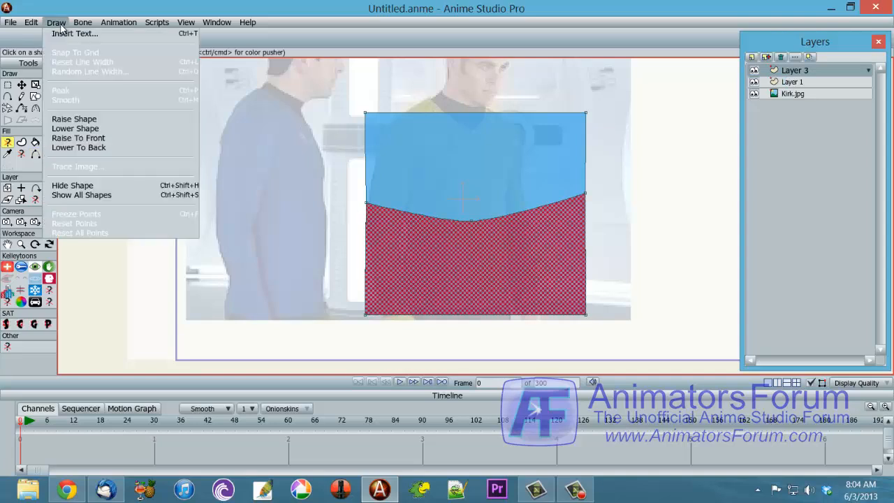
{"action": "left_click", "coordinate": [123, 186]}
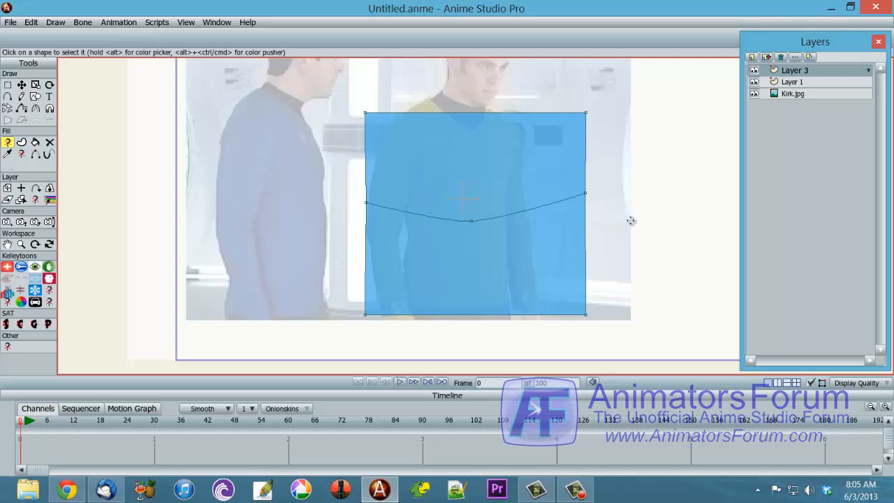
Step: Delete every point of the red and blue test drawing from Layer 3
{"action": "key", "text": "t"}
{"action": "key", "text": "ctrl+a"}
{"action": "key", "text": "Delete"}
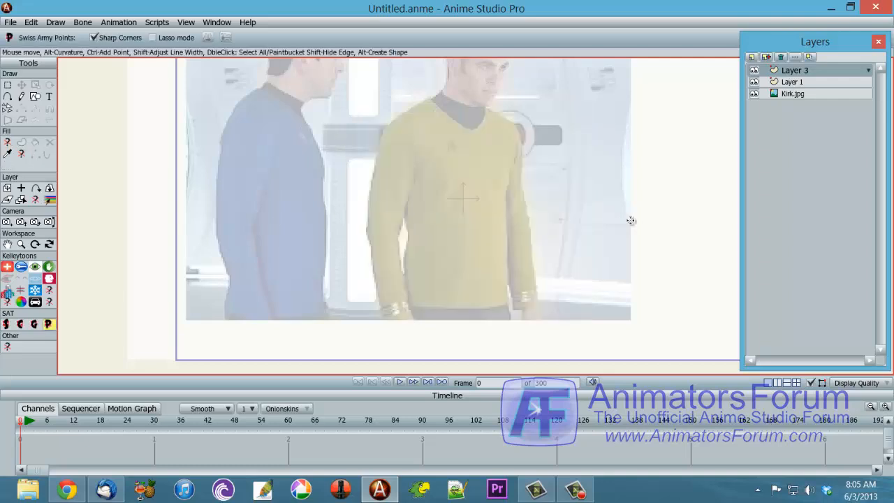
Step: Turn auto-fill off and draw a rectangle around the gold-shirted figure's torso and arms on Layer 3
{"action": "key", "text": "r"}
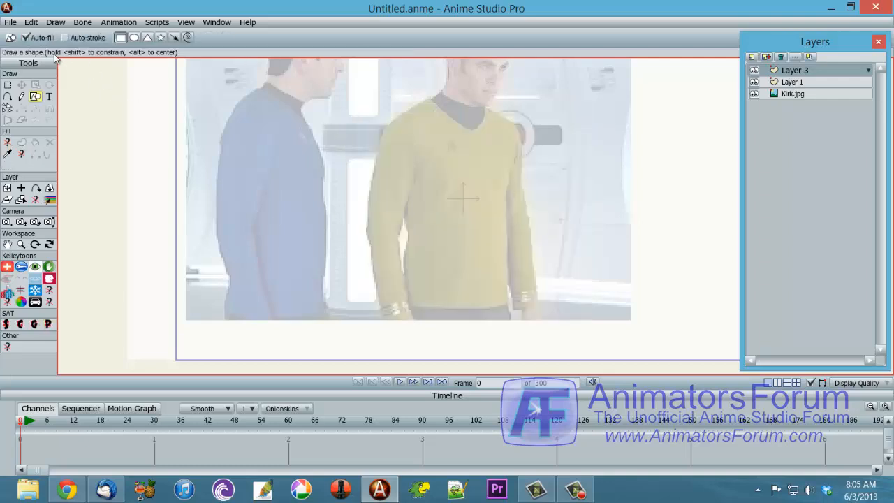
{"action": "left_click", "coordinate": [26, 38]}
{"action": "left_click_drag", "start_coordinate": [361, 104], "coordinate": [488, 215]}
{"action": "left_click_drag", "start_coordinate": [539, 254], "coordinate": [572, 319]}
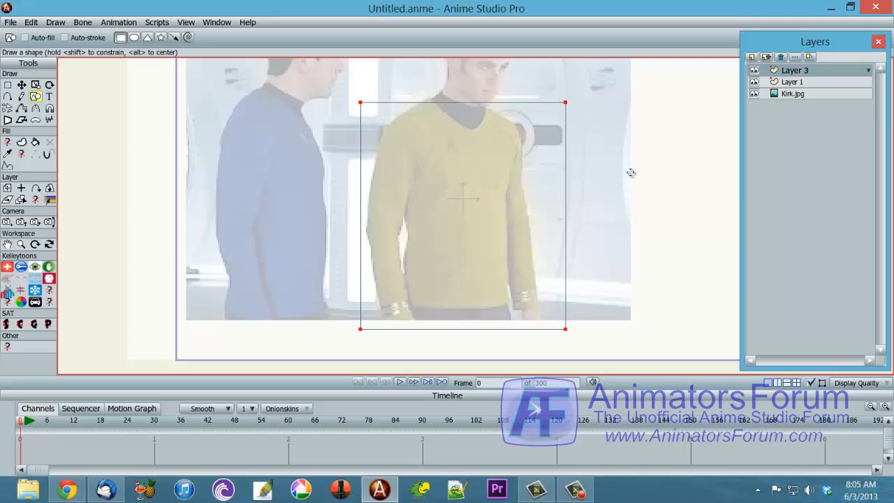
Step: Add points to the rectangle's top edge with Swiss Army Points and fit them to the upper edge of the gold-shirted figure's collar
{"action": "left_click_drag", "start_coordinate": [631, 174], "coordinate": [638, 248]}
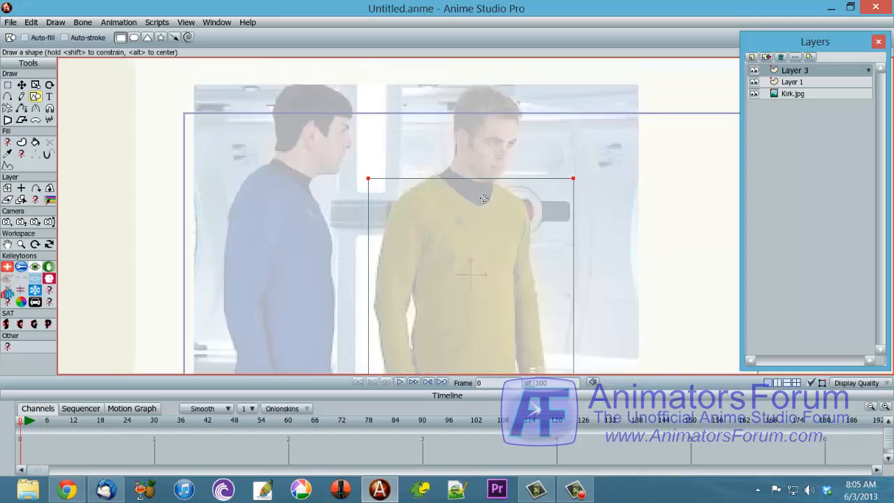
{"action": "key", "text": "p"}
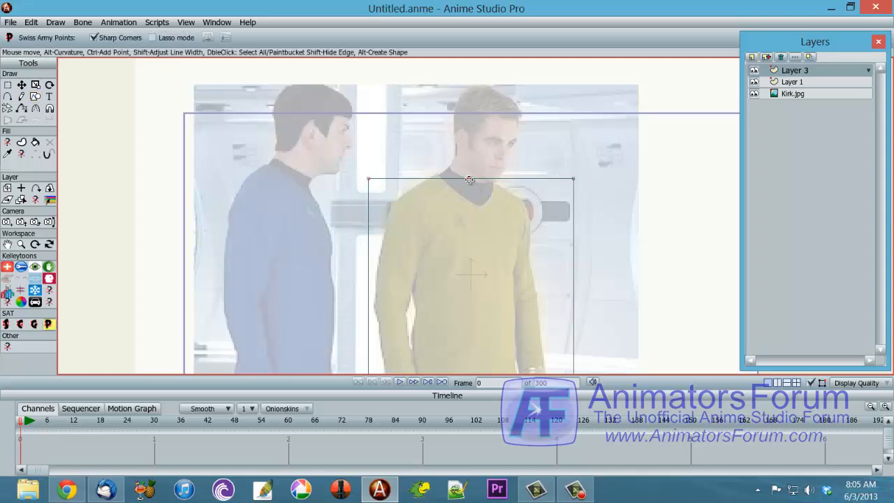
{"action": "left_click_drag", "start_coordinate": [468, 180], "coordinate": [439, 173]}
{"action": "left_click_drag", "start_coordinate": [492, 285], "coordinate": [490, 226]}
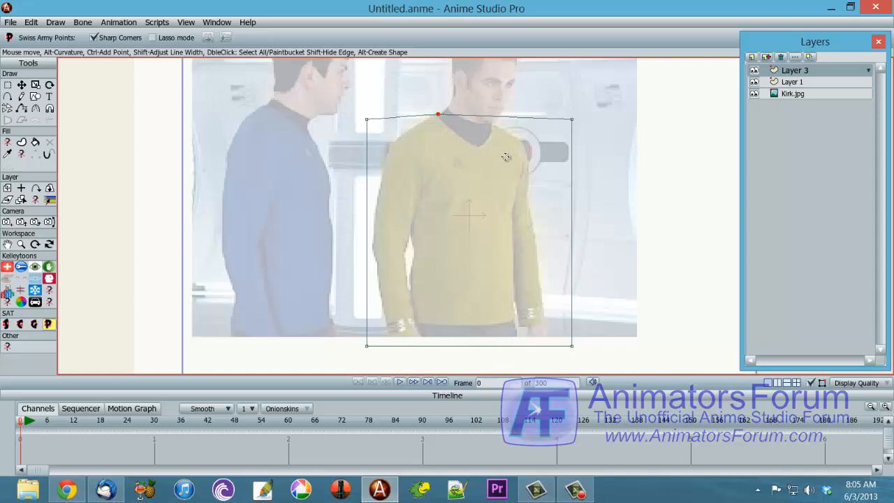
{"action": "left_click_drag", "start_coordinate": [504, 153], "coordinate": [491, 210]}
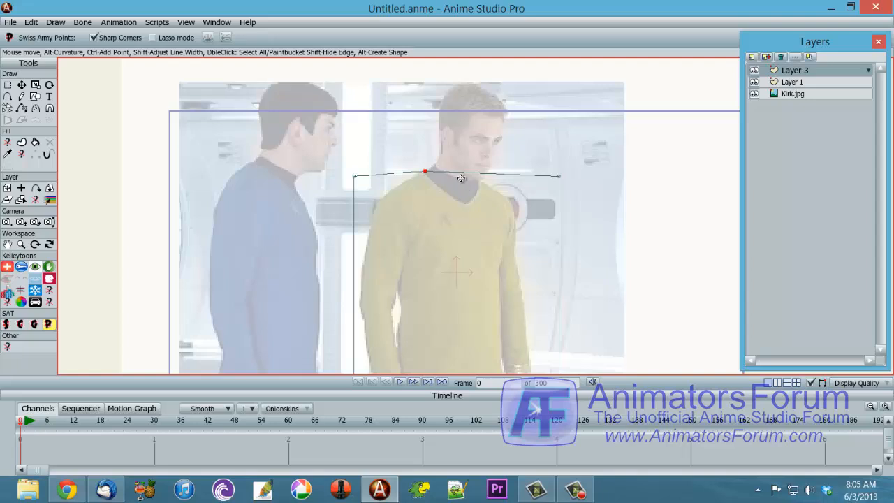
{"action": "mouse_move", "coordinate": [461, 174]}
{"action": "left_mouse_down"}
{"action": "mouse_move", "coordinate": [465, 194]}
{"action": "mouse_move", "coordinate": [434, 165]}
{"action": "mouse_move", "coordinate": [465, 171]}
{"action": "mouse_move", "coordinate": [459, 178]}
{"action": "left_mouse_up"}
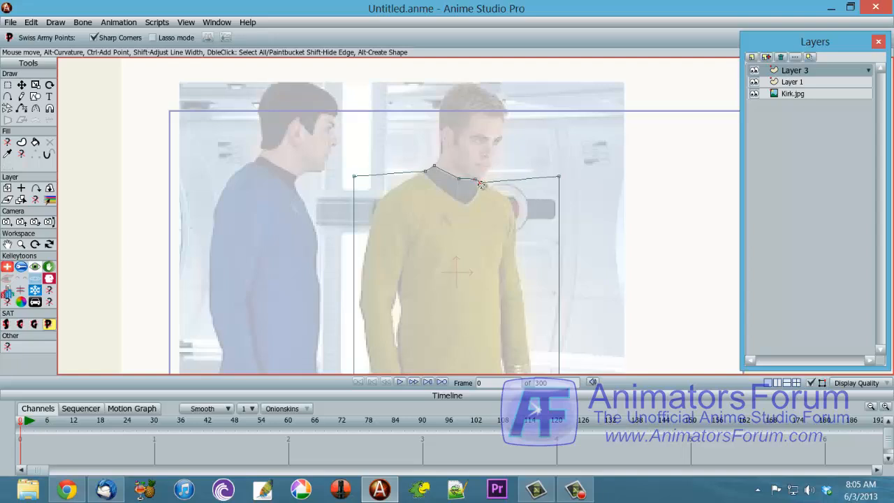
Step: Reshape the outline's upper corners and add points along both sides so it follows the gold-shirted figure's shoulders and armpits
{"action": "left_click_drag", "start_coordinate": [561, 179], "coordinate": [509, 197]}
{"action": "left_click", "coordinate": [511, 230], "text": "ctrl"}
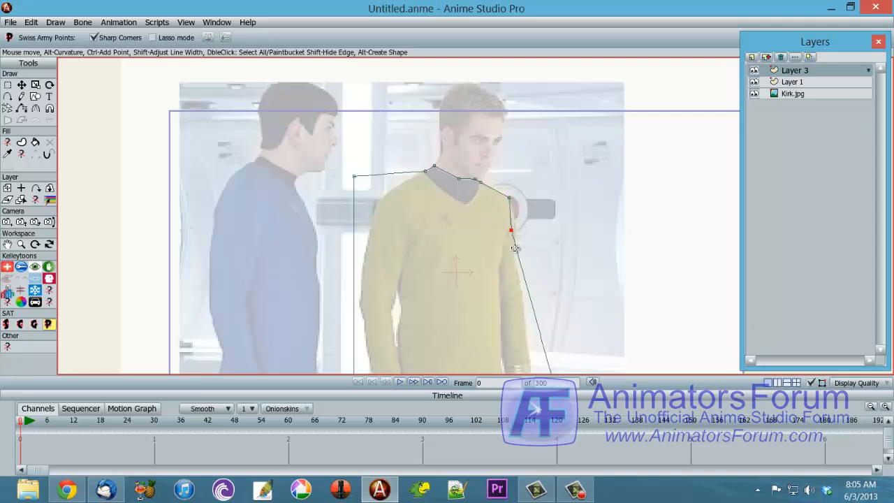
{"action": "left_click_drag", "start_coordinate": [519, 263], "coordinate": [500, 270]}
{"action": "left_click_drag", "start_coordinate": [358, 183], "coordinate": [381, 199]}
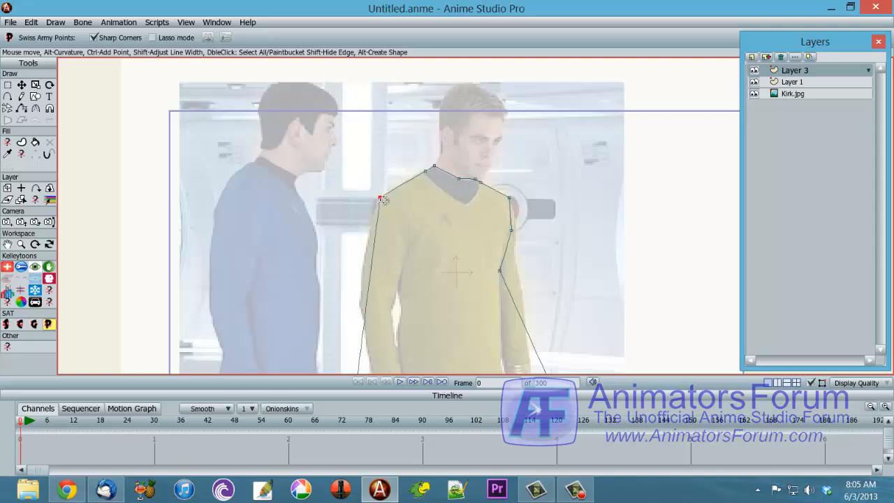
{"action": "left_click", "coordinate": [374, 227], "text": "ctrl"}
{"action": "left_click_drag", "start_coordinate": [370, 250], "coordinate": [398, 266]}
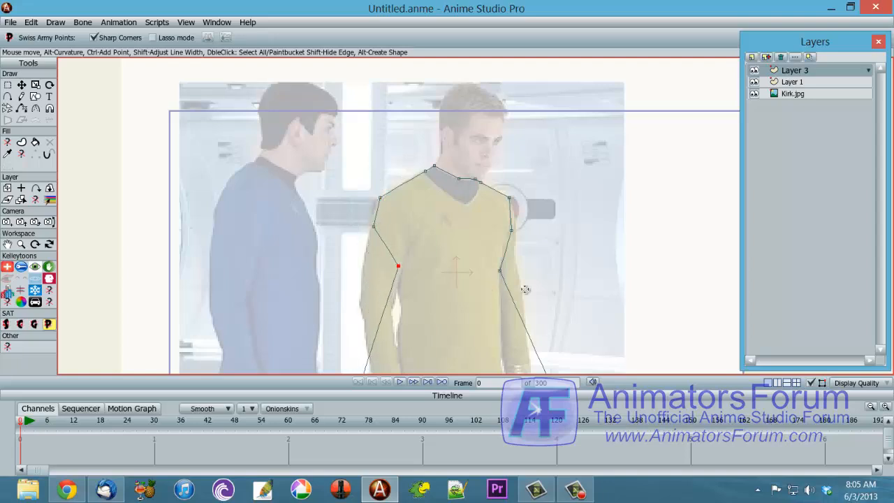
Step: Fit the outline's sides to the gold shirt's waist and extend its lower edge with extra points below the photo
{"action": "left_click_drag", "start_coordinate": [543, 277], "coordinate": [557, 170]}
{"action": "left_click_drag", "start_coordinate": [368, 294], "coordinate": [414, 279]}
{"action": "left_click", "coordinate": [412, 203], "text": "ctrl"}
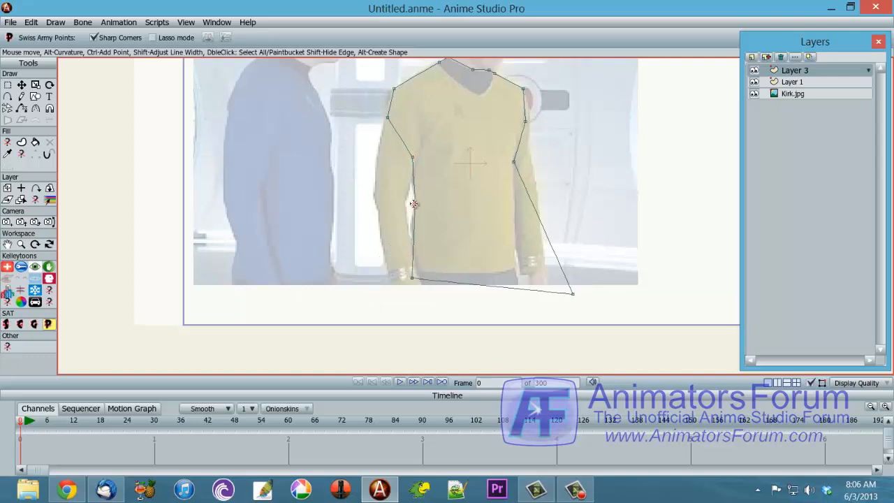
{"action": "left_click", "coordinate": [414, 238], "text": "ctrl"}
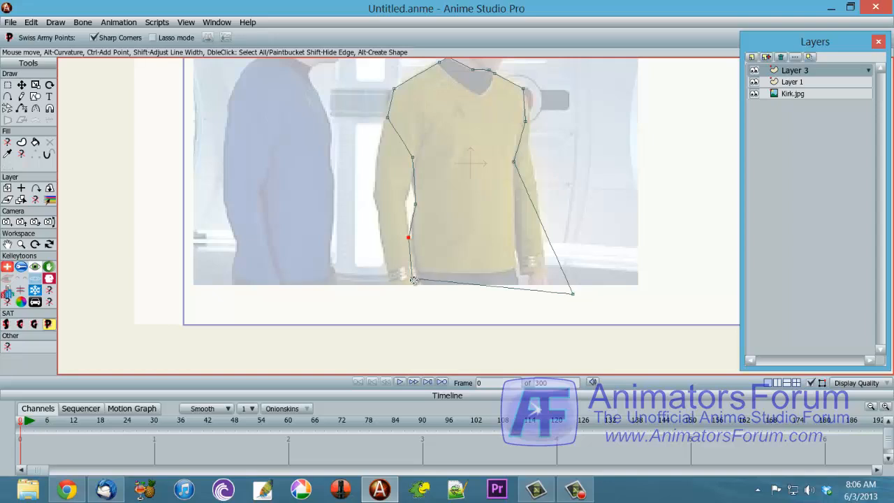
{"action": "left_click_drag", "start_coordinate": [413, 280], "coordinate": [504, 292]}
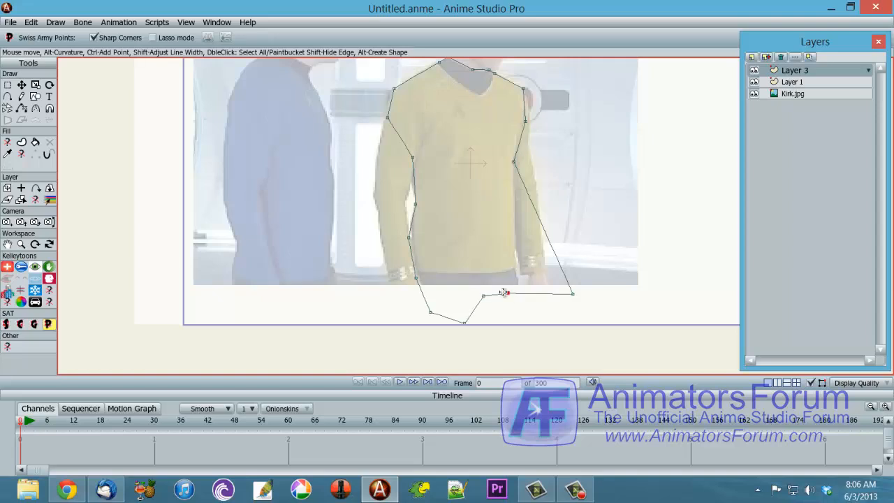
{"action": "left_click_drag", "start_coordinate": [575, 296], "coordinate": [514, 268]}
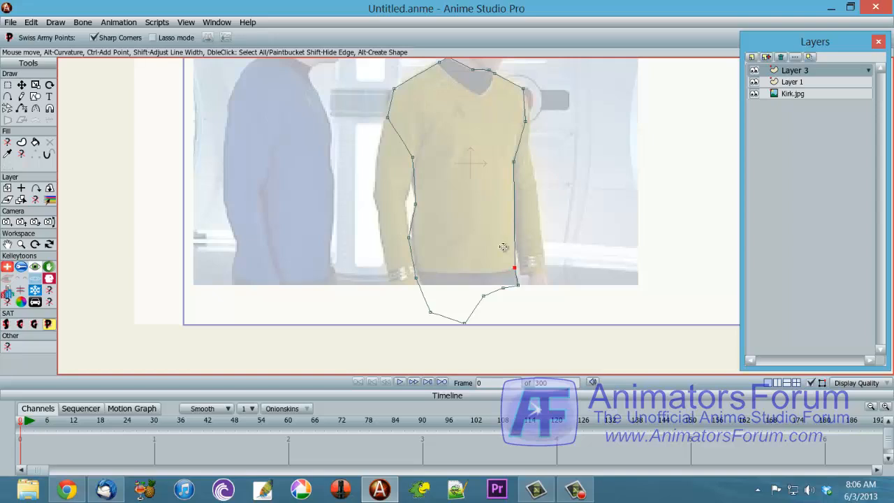
Step: Draw the shirt's hem line across the waist and the V-shaped neckline below the collar as connected inner lines
{"action": "left_click_drag", "start_coordinate": [418, 278], "coordinate": [515, 268]}
{"action": "left_click_drag", "start_coordinate": [567, 176], "coordinate": [562, 238]}
{"action": "mouse_move", "coordinate": [433, 125]}
{"action": "left_mouse_down"}
{"action": "mouse_move", "coordinate": [475, 160]}
{"action": "mouse_move", "coordinate": [491, 135]}
{"action": "left_mouse_up"}
{"action": "left_click_drag", "start_coordinate": [579, 259], "coordinate": [583, 216]}
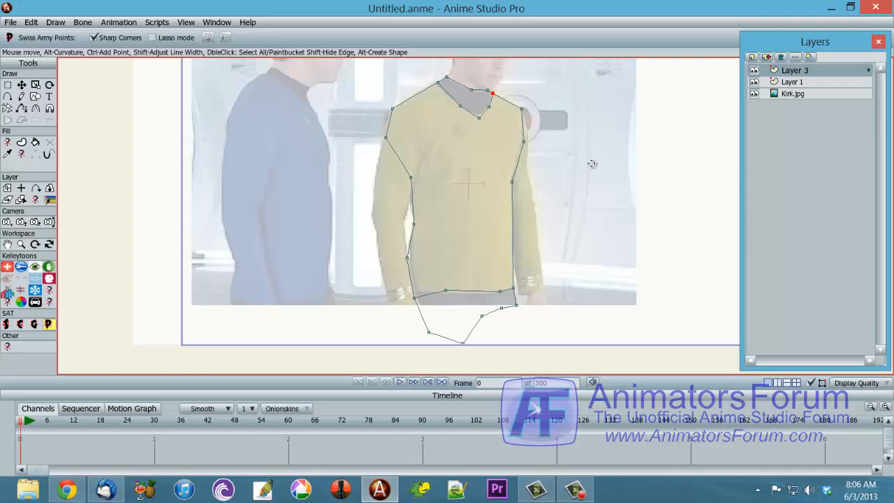
{"action": "left_click_drag", "start_coordinate": [591, 163], "coordinate": [593, 193]}
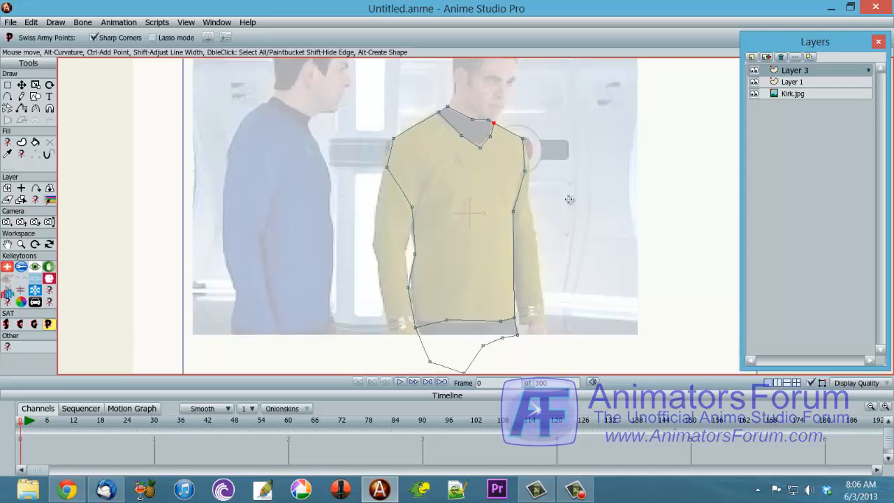
Step: Curve the outline along the left-hand shoulder and waist side, and fit the hem line to the shirt's lower edge
{"action": "left_click", "coordinate": [394, 139]}
{"action": "left_click", "coordinate": [387, 168]}
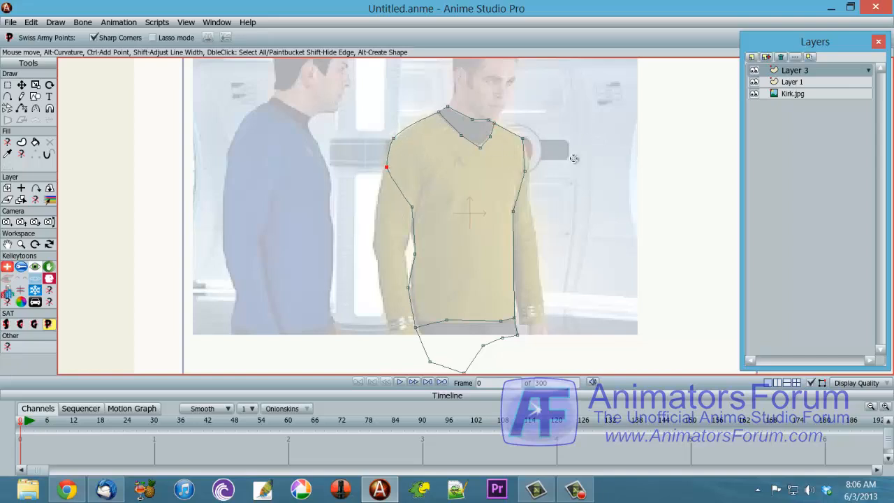
{"action": "left_click", "coordinate": [416, 255]}
{"action": "left_click", "coordinate": [409, 287]}
{"action": "left_click", "coordinate": [445, 320]}
{"action": "left_click_drag", "start_coordinate": [447, 319], "coordinate": [444, 324]}
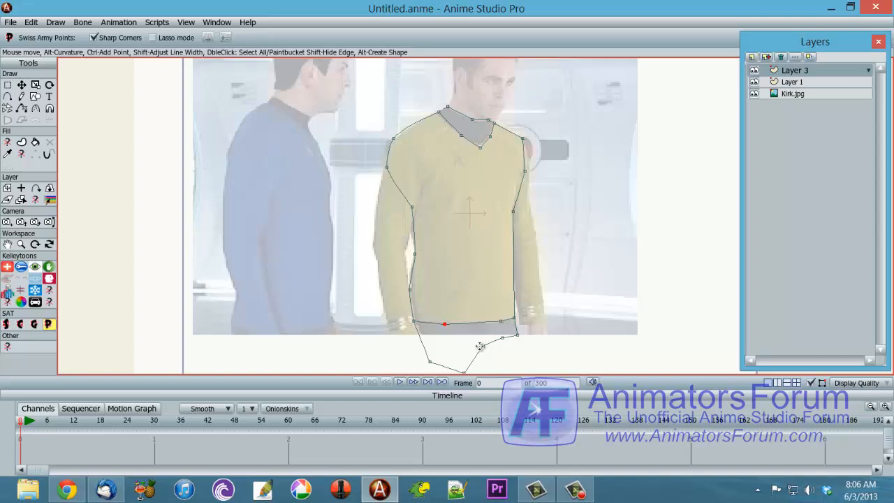
Step: Smooth the outline's lower edge below the hem into a curve and round the right-hand shoulder point
{"action": "left_click", "coordinate": [430, 362]}
{"action": "left_click_drag", "start_coordinate": [428, 364], "coordinate": [460, 361]}
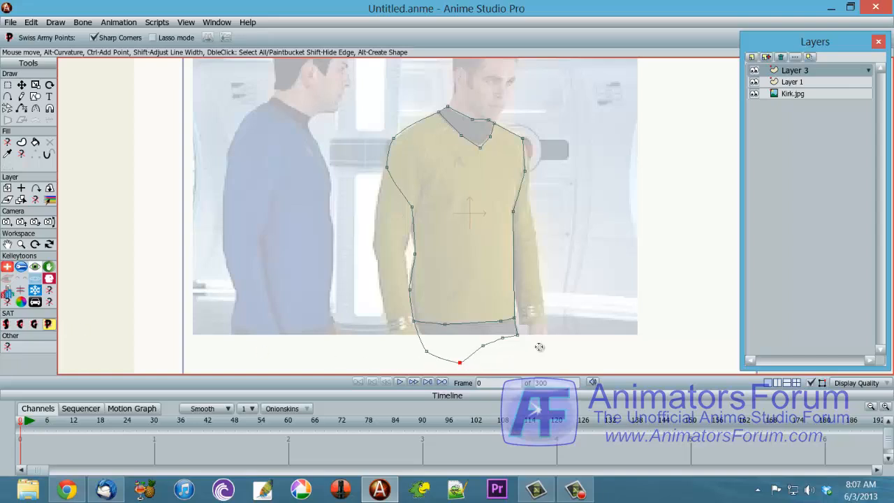
{"action": "left_click", "coordinate": [484, 343]}
{"action": "left_click", "coordinate": [502, 337]}
{"action": "left_click", "coordinate": [523, 138]}
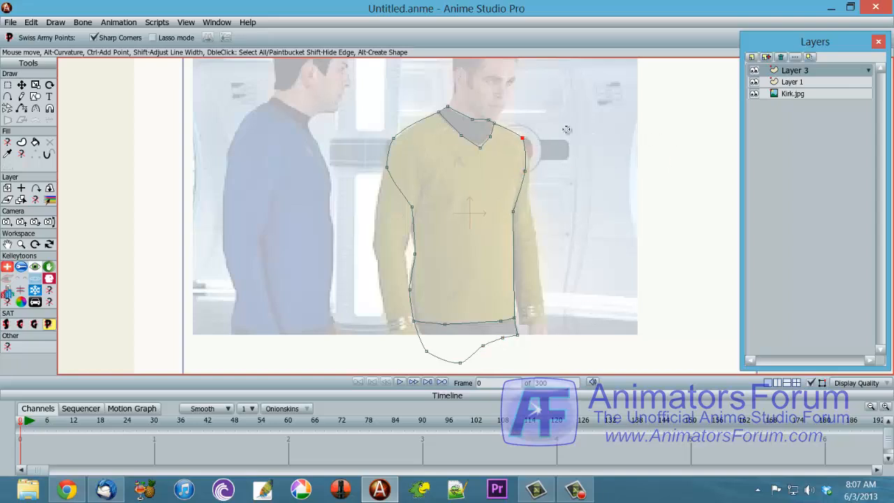
Step: Adjust the curvature of the collar's points and shift the neckline's V point slightly to match the photo
{"action": "left_click_drag", "start_coordinate": [561, 119], "coordinate": [563, 171]}
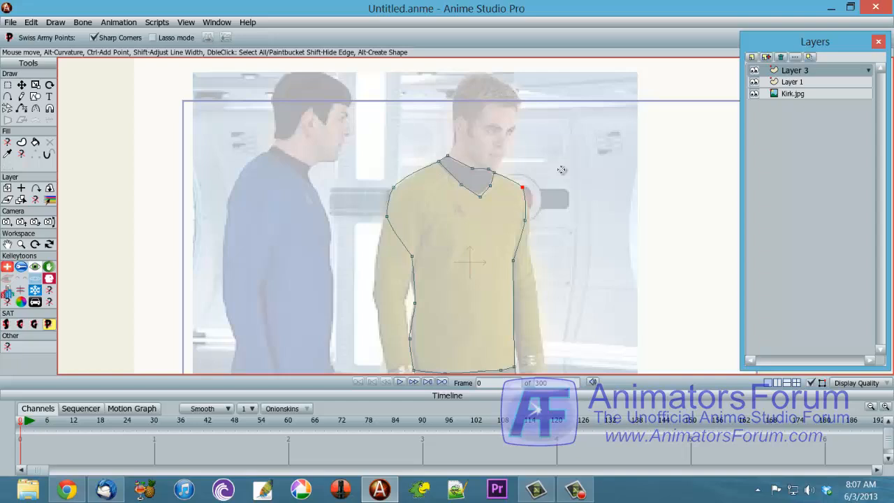
{"action": "left_click", "coordinate": [461, 187]}
{"action": "left_click", "coordinate": [472, 171]}
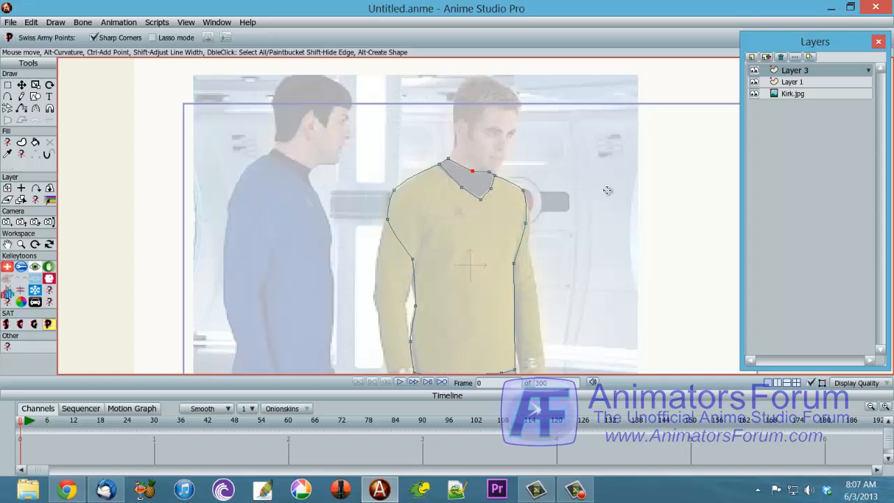
{"action": "left_click", "coordinate": [488, 174]}
{"action": "left_click_drag", "start_coordinate": [480, 198], "coordinate": [475, 200]}
Step: Select the points from the hem line down and create a filled shape from the area below the hem
{"action": "left_click_drag", "start_coordinate": [571, 288], "coordinate": [569, 225]}
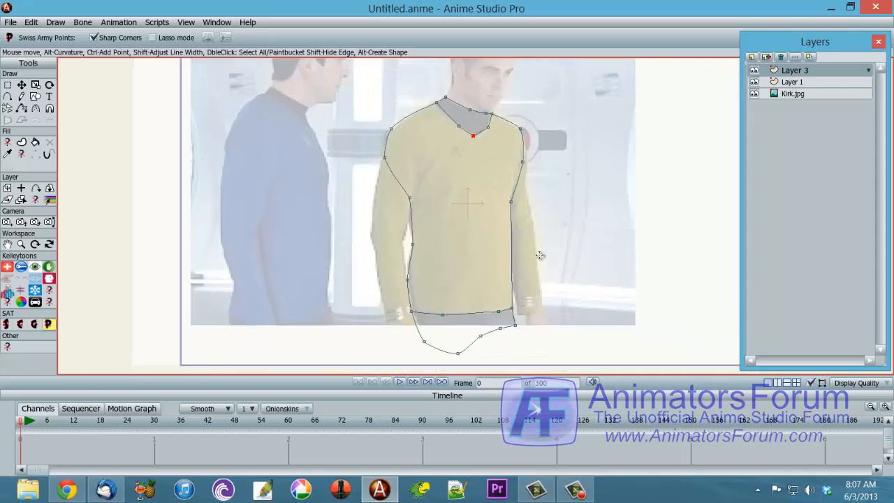
{"action": "left_click_drag", "start_coordinate": [570, 264], "coordinate": [564, 240]}
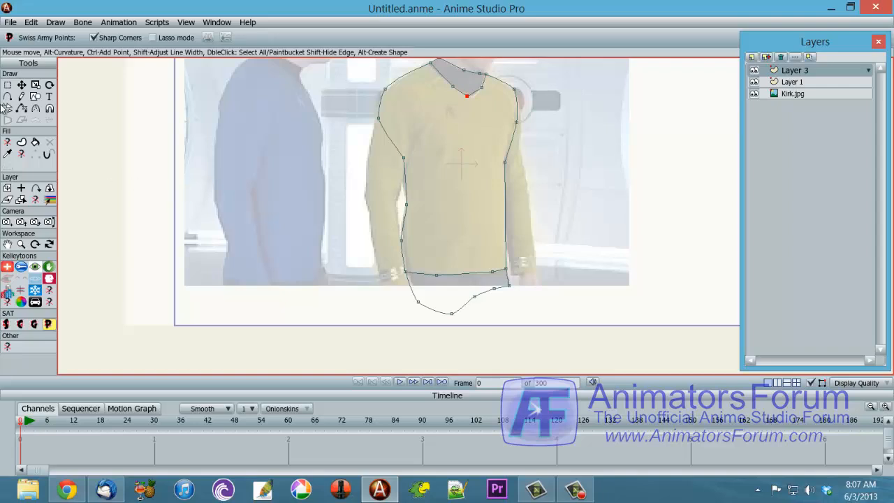
{"action": "left_click", "coordinate": [7, 85]}
{"action": "left_click_drag", "start_coordinate": [567, 322], "coordinate": [368, 267]}
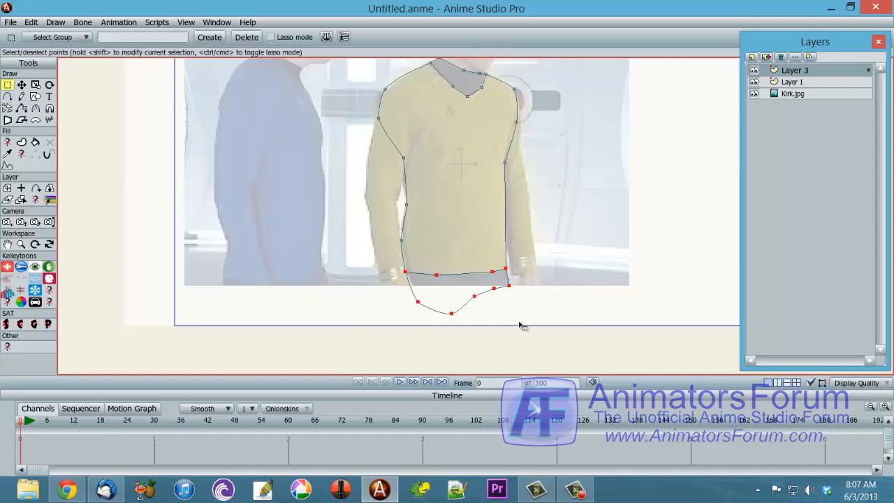
{"action": "key", "text": "u"}
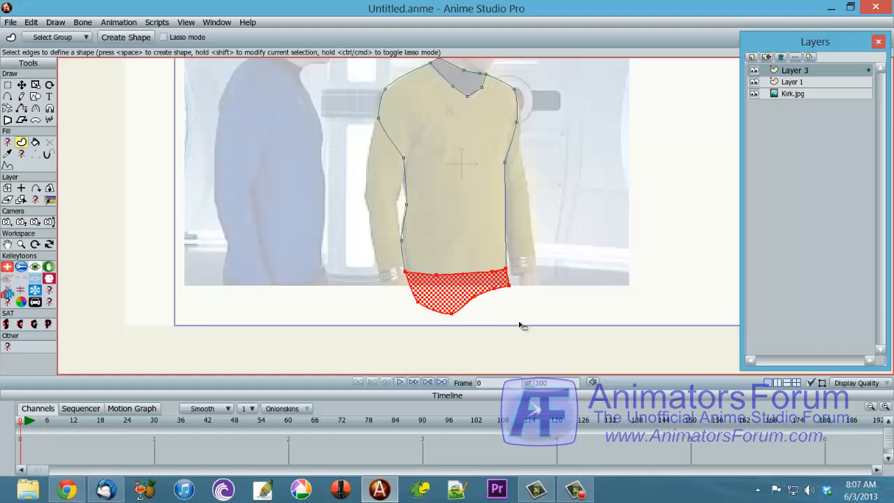
{"action": "key", "text": "space"}
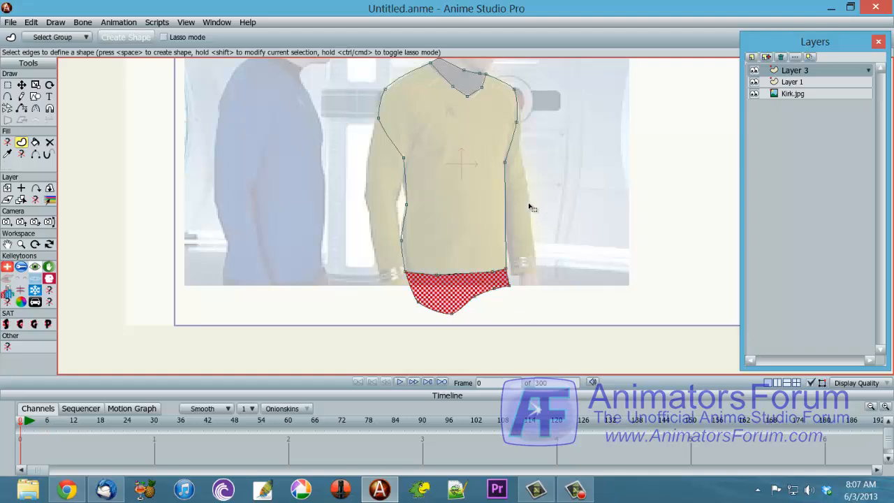
{"action": "left_click_drag", "start_coordinate": [595, 192], "coordinate": [586, 221]}
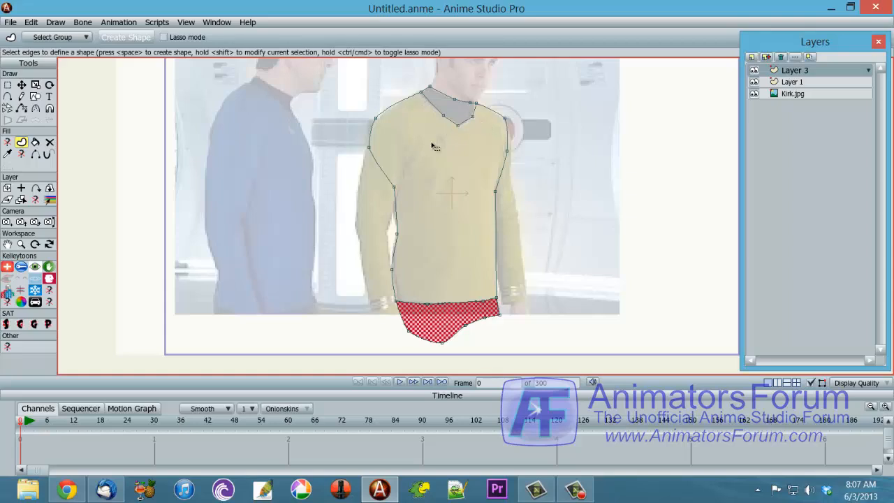
{"action": "key", "text": "Return"}
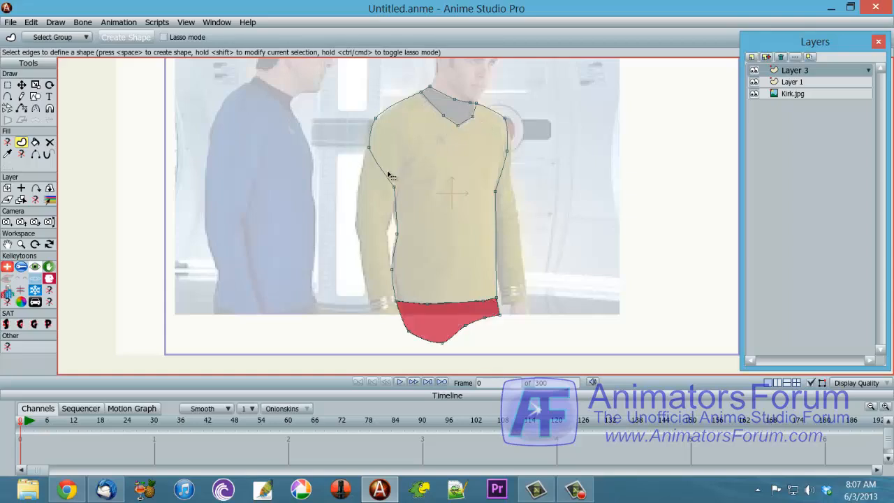
Step: Select the whole outline, drop the points below the hem from the selection and add the hem line's points
{"action": "left_click", "coordinate": [389, 178]}
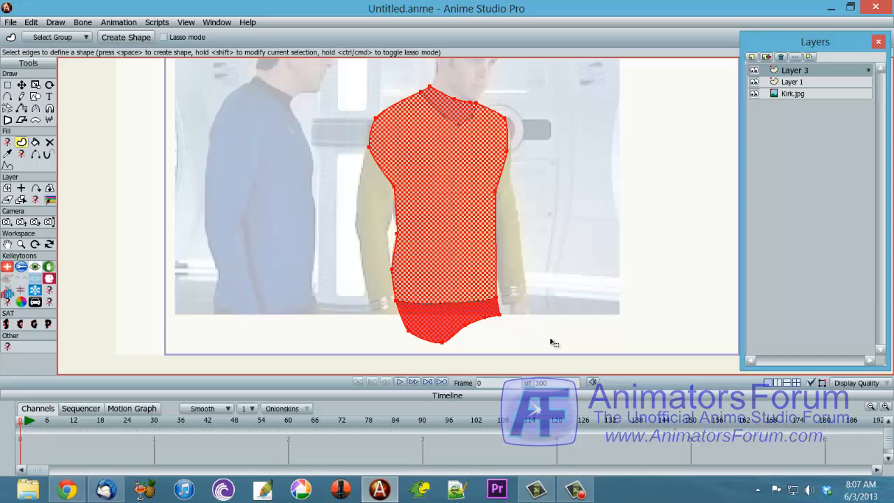
{"action": "left_click", "coordinate": [8, 86]}
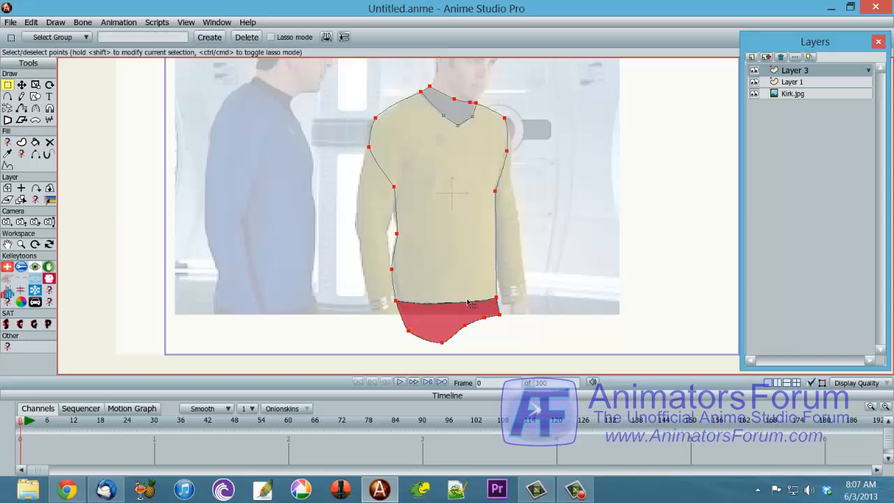
{"action": "left_click_drag", "start_coordinate": [550, 345], "coordinate": [377, 308]}
{"action": "left_click_drag", "start_coordinate": [561, 288], "coordinate": [562, 252]}
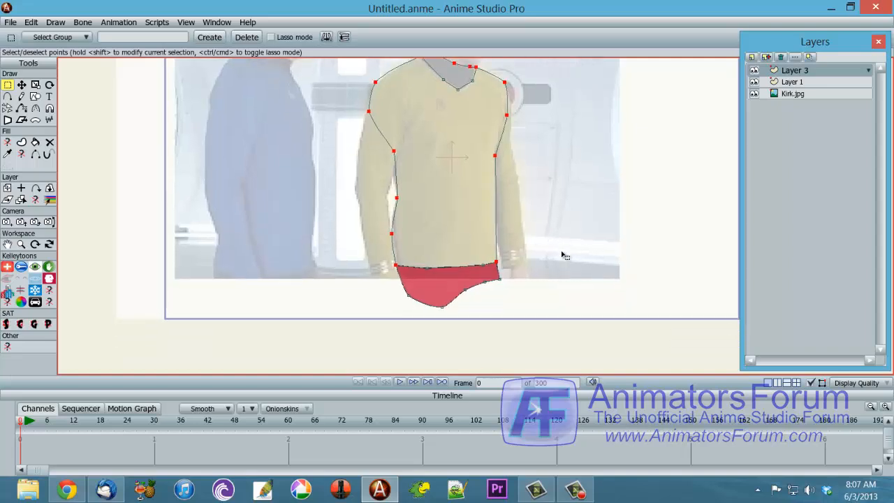
{"action": "scroll", "coordinate": [564, 255], "scroll_direction": "up", "scroll_amount": 2}
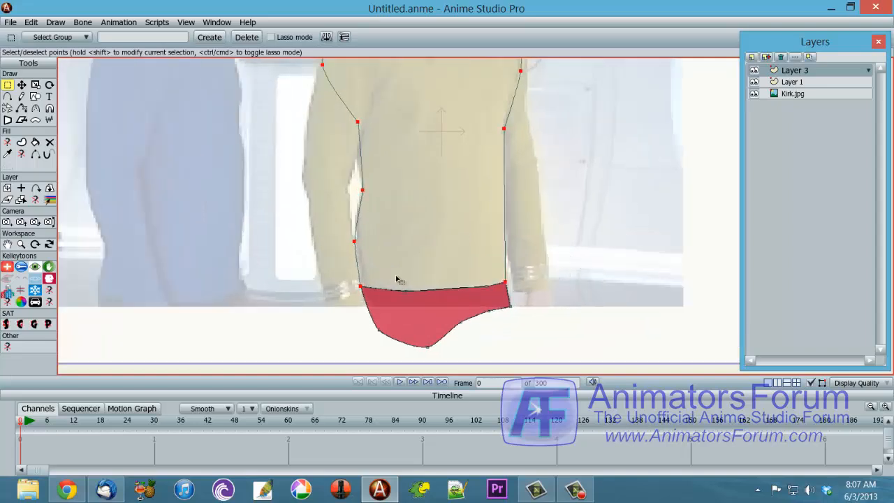
{"action": "left_click_drag", "start_coordinate": [397, 279], "coordinate": [502, 303]}
{"action": "scroll", "coordinate": [642, 255], "scroll_direction": "down", "scroll_amount": 3}
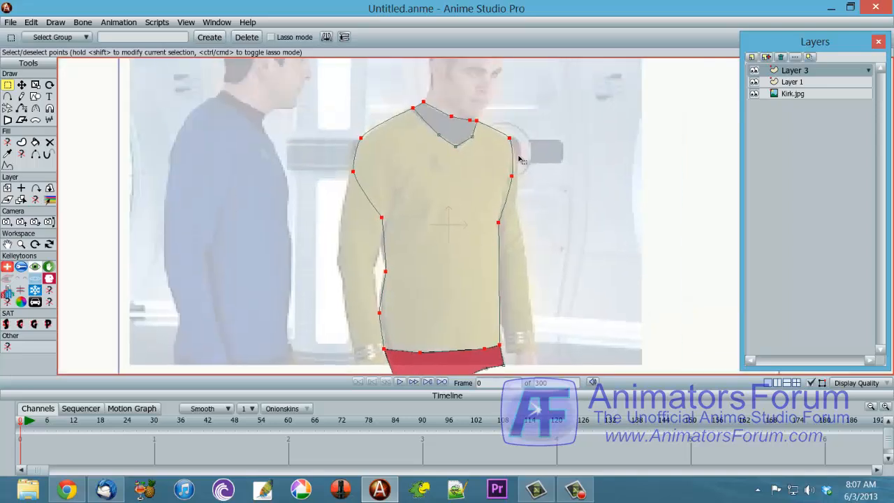
Step: Swap the collar's upper points for the neckline points in the selection and create a filled shape from the shirt body
{"action": "left_click_drag", "start_coordinate": [419, 91], "coordinate": [472, 126]}
{"action": "left_click_drag", "start_coordinate": [478, 179], "coordinate": [424, 129]}
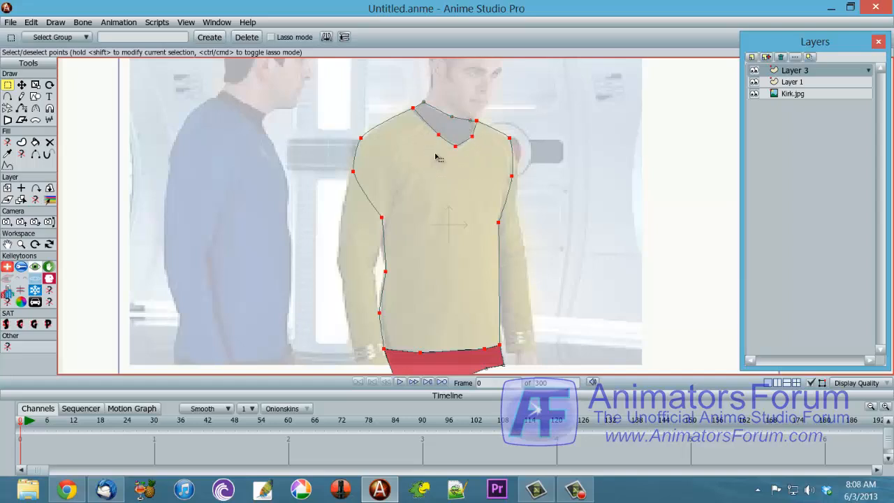
{"action": "key", "text": "u"}
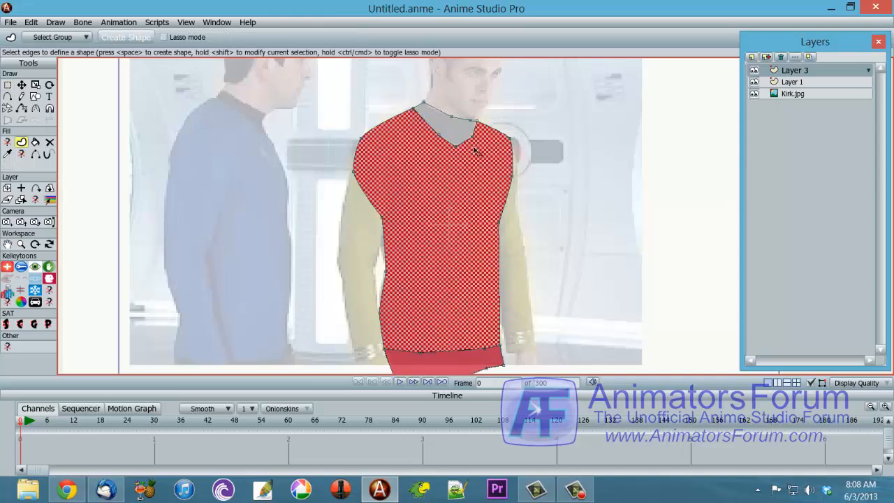
{"action": "key", "text": "space"}
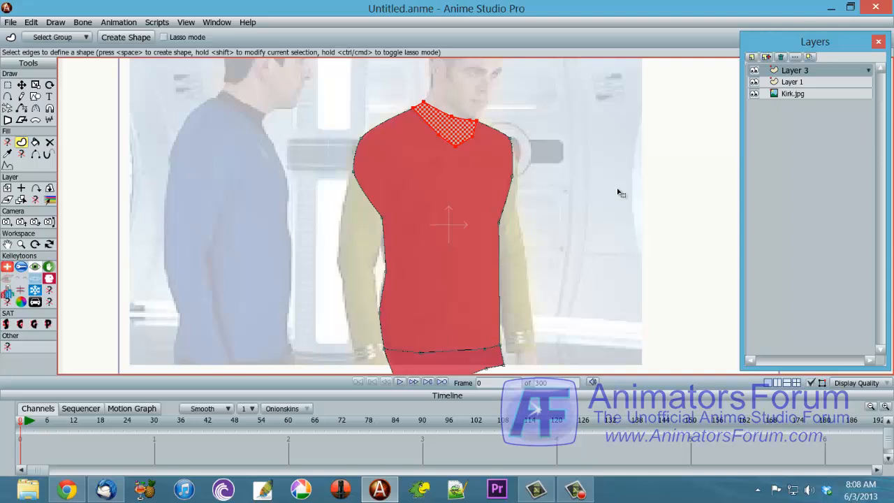
Step: Create a filled shape from the collar area and hide it
{"action": "key", "text": "space"}
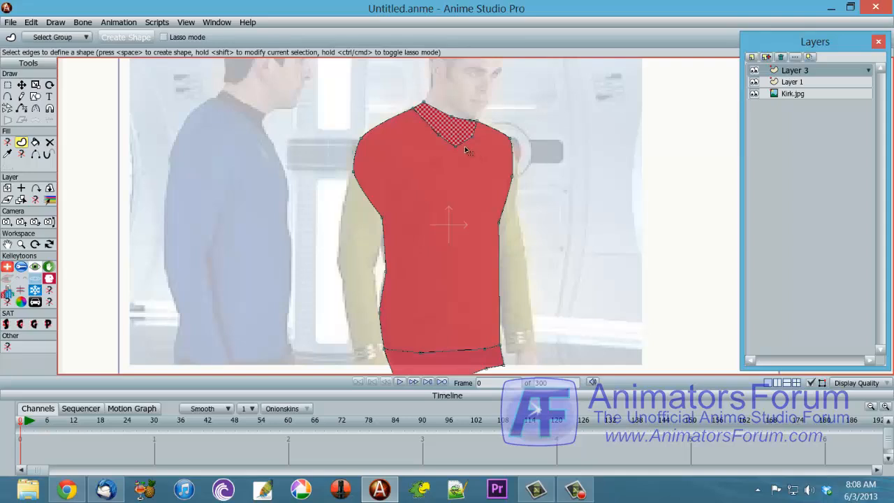
{"action": "key", "text": "q"}
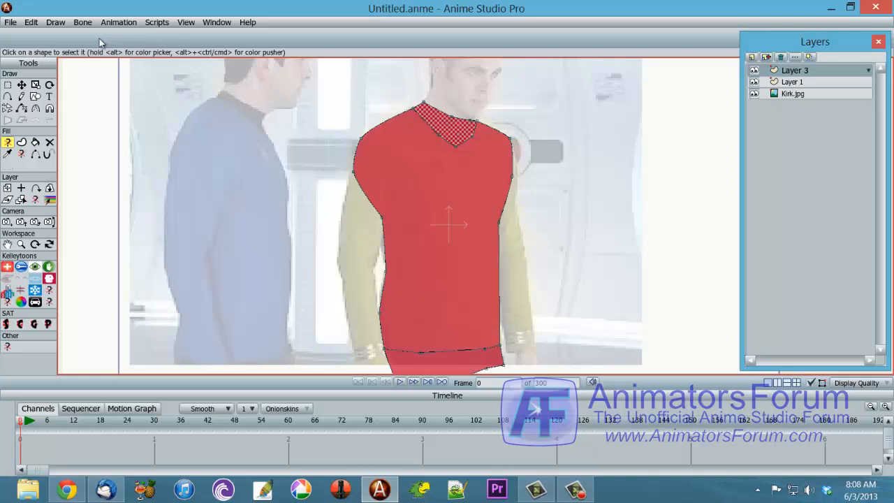
{"action": "left_click", "coordinate": [56, 22]}
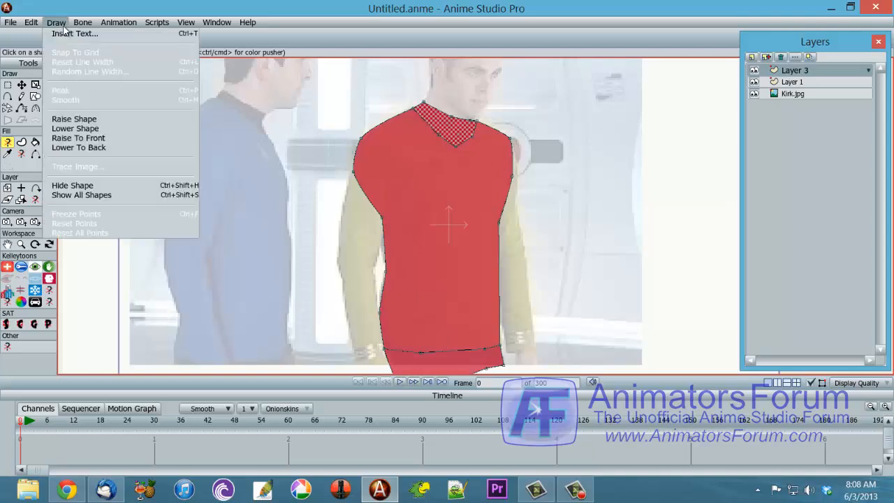
{"action": "left_click", "coordinate": [91, 184]}
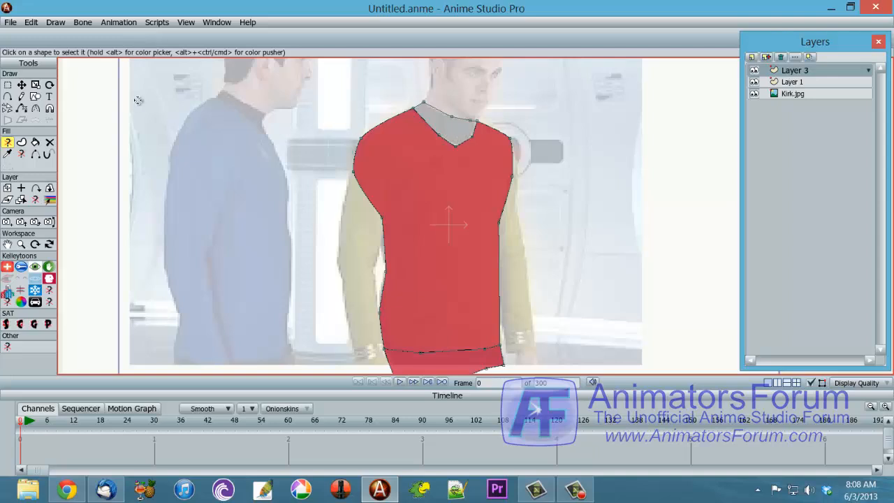
Step: Undo hiding the collar and the fills of the collar, shirt body and area below the hem
{"action": "key", "text": "ctrl+z"}
{"action": "key", "text": "ctrl+z"}
{"action": "key", "text": "ctrl+z"}
{"action": "key", "text": "ctrl+z"}
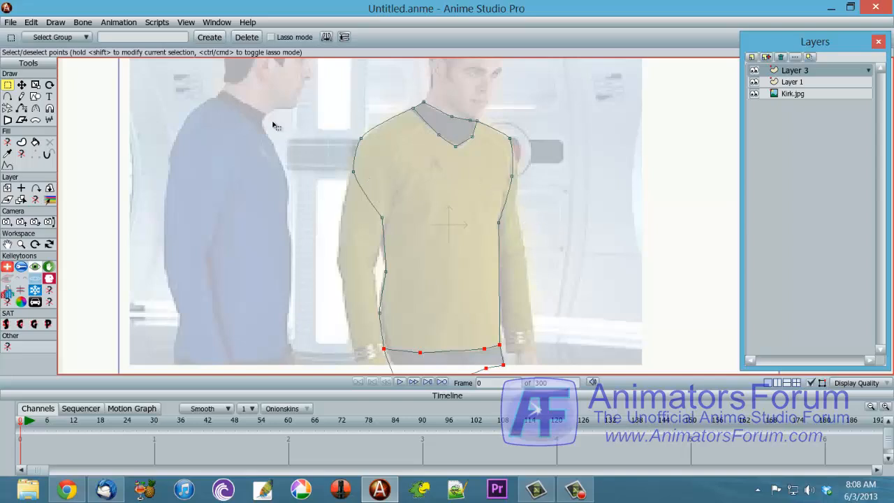
Step: Create a filled shape from the selected area below the shirt's hem
{"action": "left_click_drag", "start_coordinate": [645, 246], "coordinate": [607, 195]}
{"action": "key", "text": "u"}
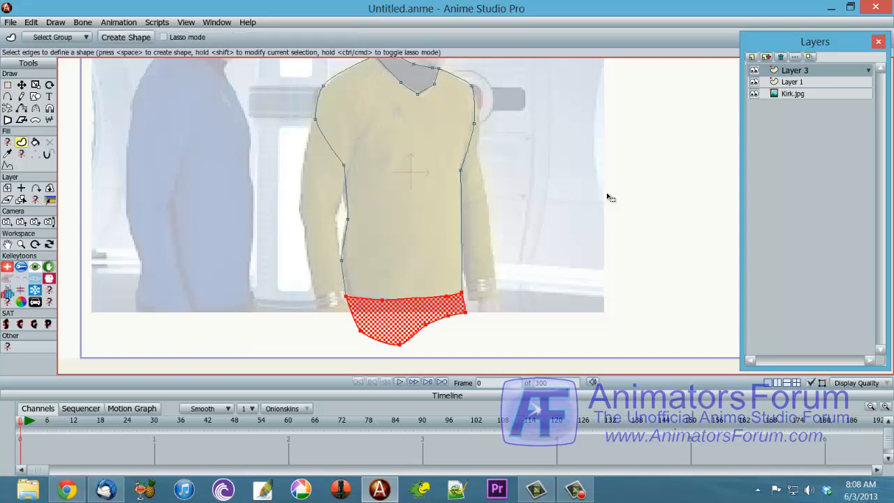
{"action": "left_click_drag", "start_coordinate": [583, 169], "coordinate": [592, 201]}
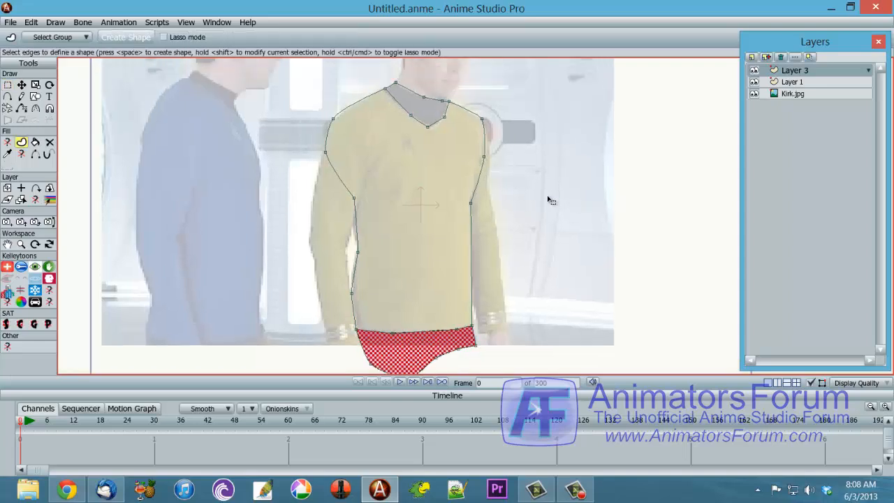
Step: Select the whole shirt outline, deselect the points below the hem and add the hem line's inner points
{"action": "left_click", "coordinate": [7, 85]}
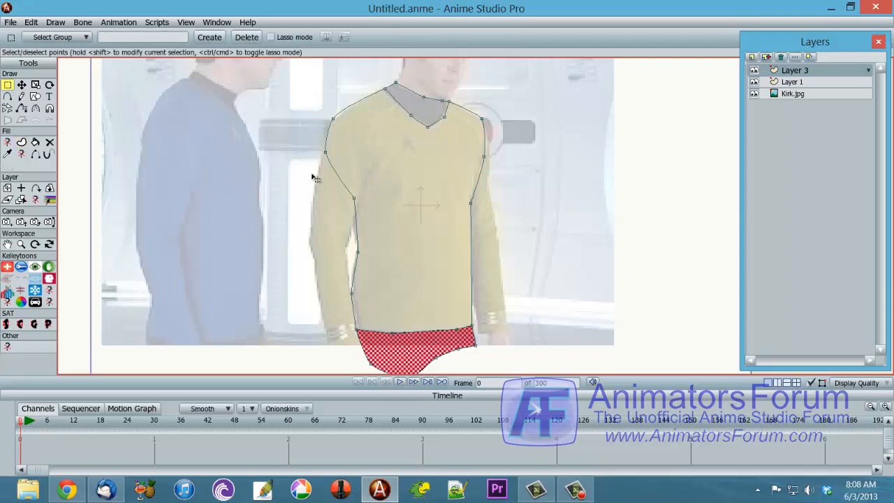
{"action": "left_click", "coordinate": [340, 180]}
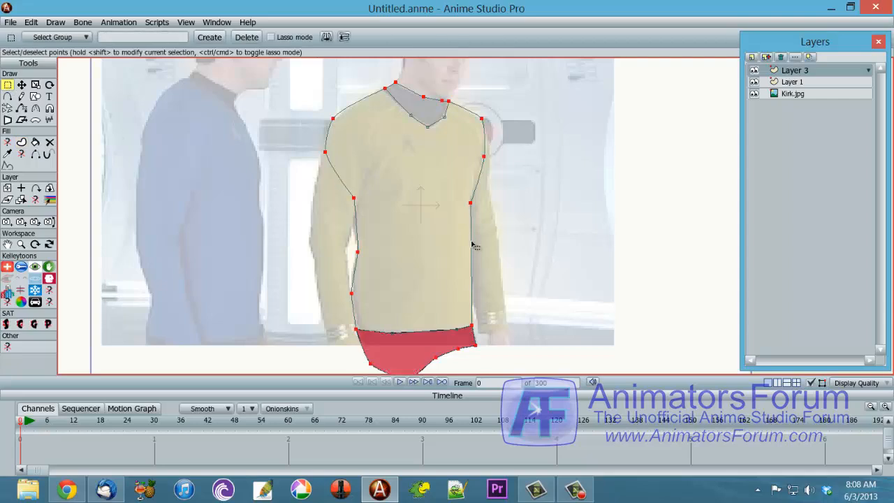
{"action": "left_click_drag", "start_coordinate": [570, 352], "coordinate": [582, 301]}
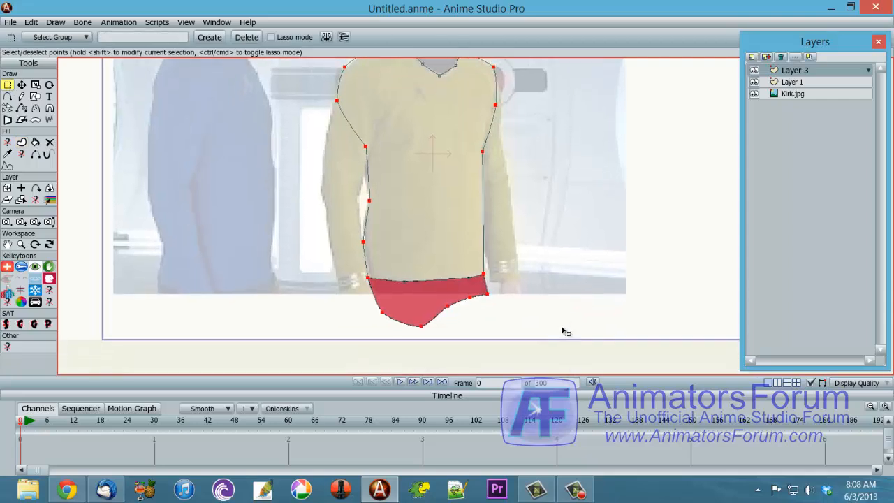
{"action": "left_click_drag", "start_coordinate": [566, 332], "coordinate": [345, 292]}
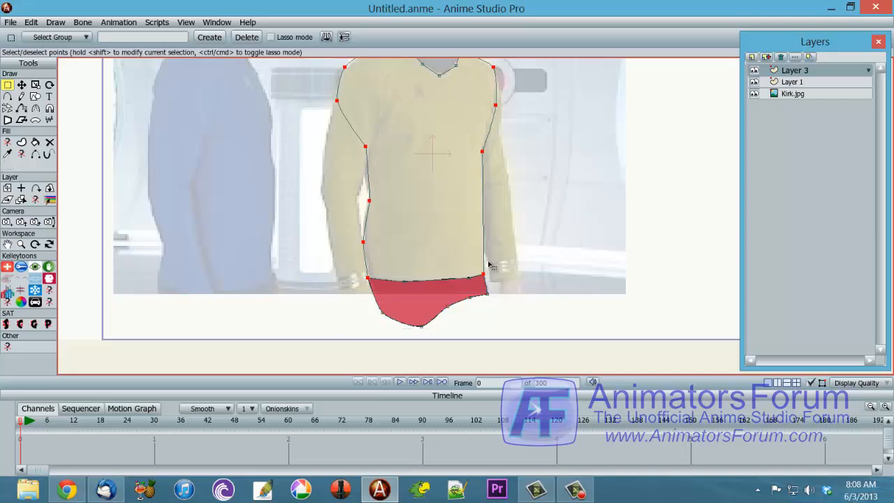
{"action": "left_click_drag", "start_coordinate": [421, 262], "coordinate": [473, 286]}
{"action": "left_click_drag", "start_coordinate": [403, 284], "coordinate": [415, 288]}
{"action": "left_click_drag", "start_coordinate": [589, 188], "coordinate": [593, 238]}
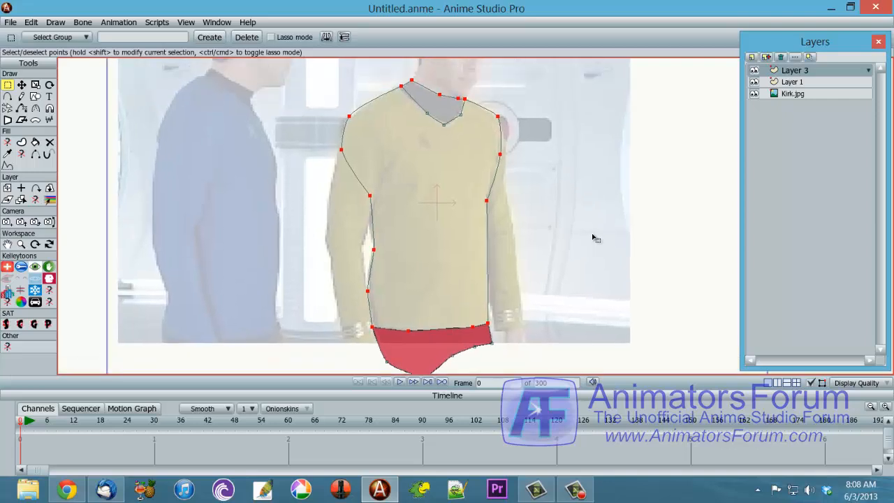
Step: Replace the collar's upper points with the V-neckline points in the selection and create a filled shape from the shirt body
{"action": "left_click_drag", "start_coordinate": [409, 70], "coordinate": [452, 101]}
{"action": "left_click_drag", "start_coordinate": [471, 143], "coordinate": [412, 109]}
{"action": "key", "text": "u"}
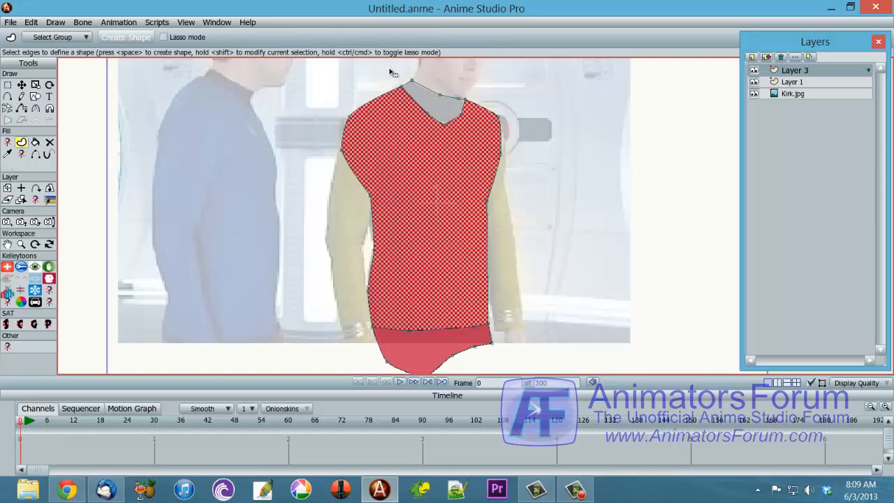
Step: Select all the collar's points, create a filled shape from them and colour it black
{"action": "left_click", "coordinate": [7, 84]}
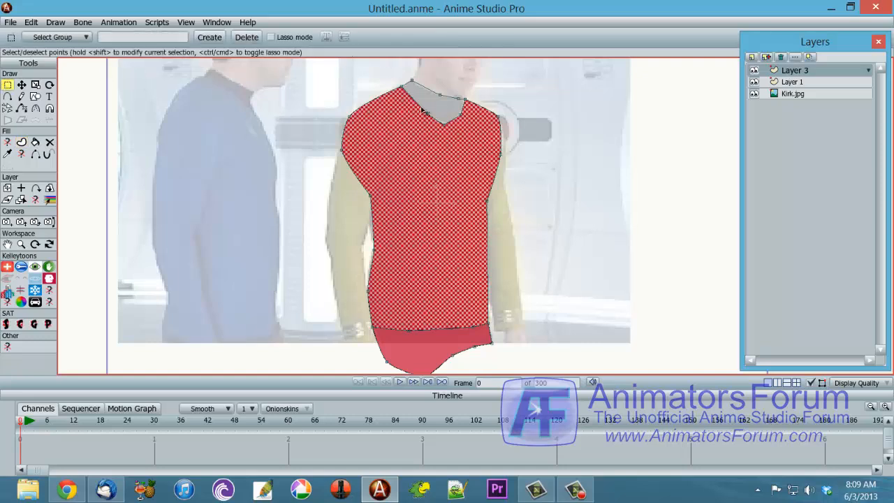
{"action": "left_click_drag", "start_coordinate": [392, 76], "coordinate": [474, 129]}
{"action": "key", "text": "u"}
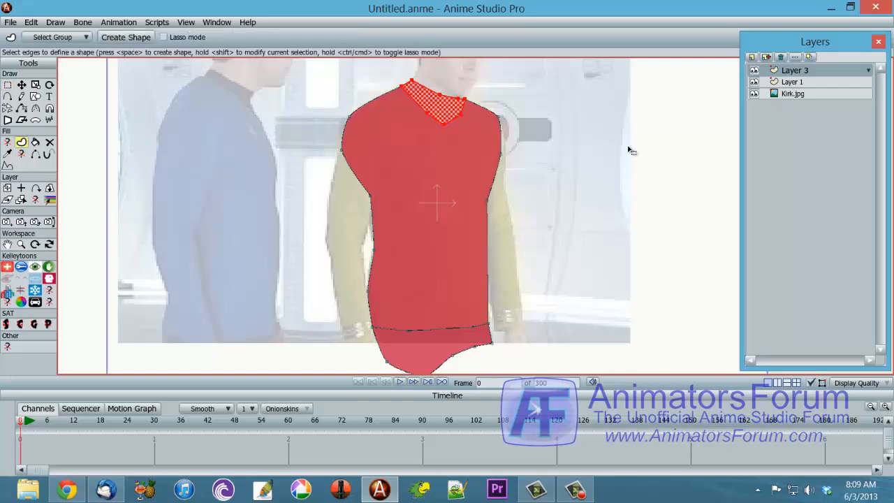
{"action": "key", "text": "q"}
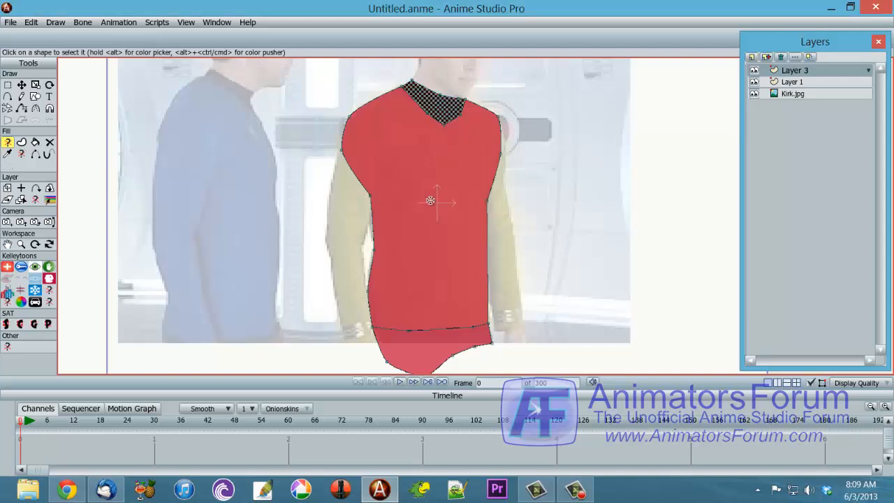
Step: Colour the shirt body shape gold and the shape below the hem black
{"action": "left_click", "coordinate": [430, 201]}
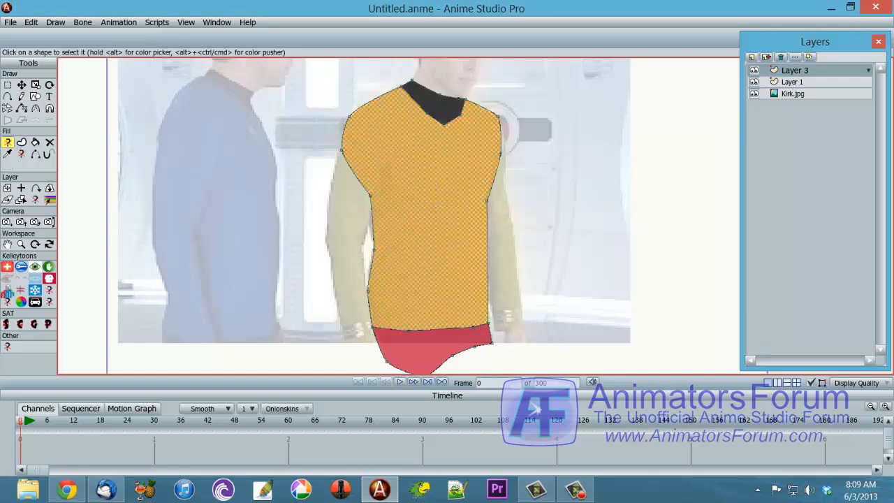
{"action": "left_click", "coordinate": [432, 356]}
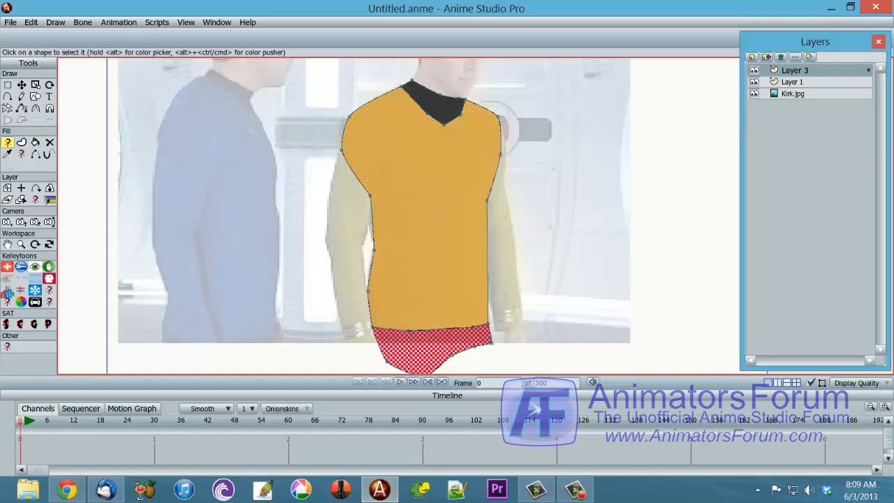
{"action": "scroll", "coordinate": [643, 200], "scroll_direction": "down", "scroll_amount": 2}
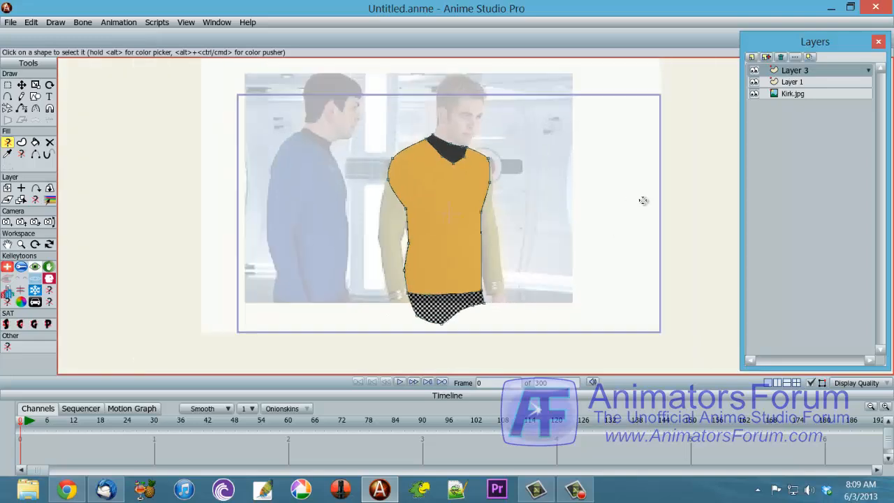
{"action": "left_click_drag", "start_coordinate": [625, 183], "coordinate": [627, 193]}
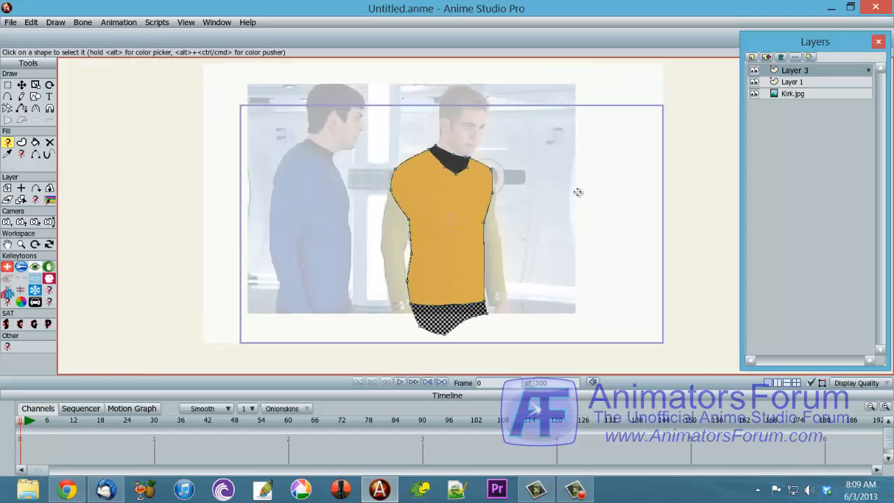
{"action": "scroll", "coordinate": [577, 192], "scroll_direction": "up", "scroll_amount": 1}
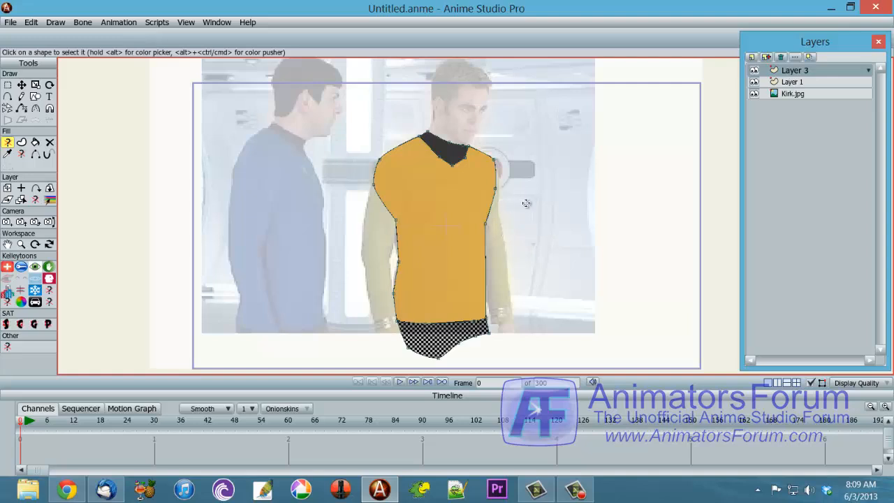
{"action": "mouse_move", "coordinate": [537, 156]}
{"action": "left_mouse_down"}
{"action": "mouse_move", "coordinate": [530, 208]}
{"action": "mouse_move", "coordinate": [540, 158]}
{"action": "left_mouse_up"}
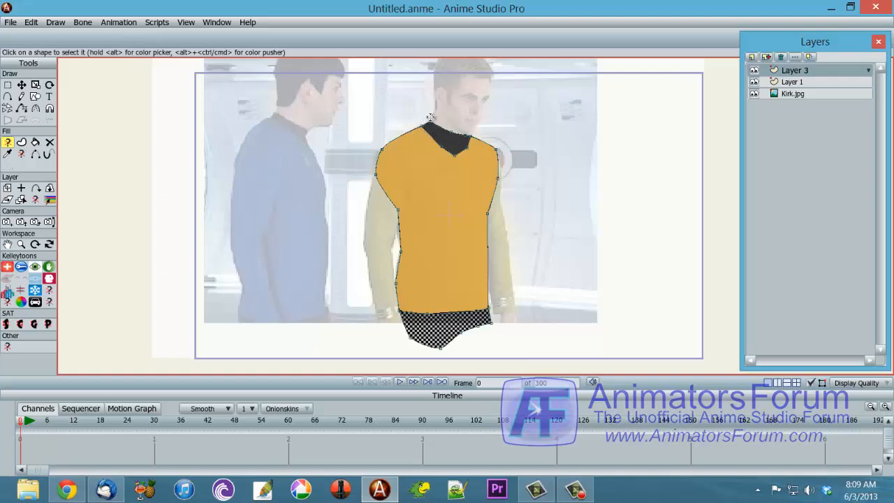
Step: Draw a rectangle over the figure's neck, overlapping the collar, and create a filled shape from it
{"action": "scroll", "coordinate": [430, 153], "scroll_direction": "up", "scroll_amount": 4}
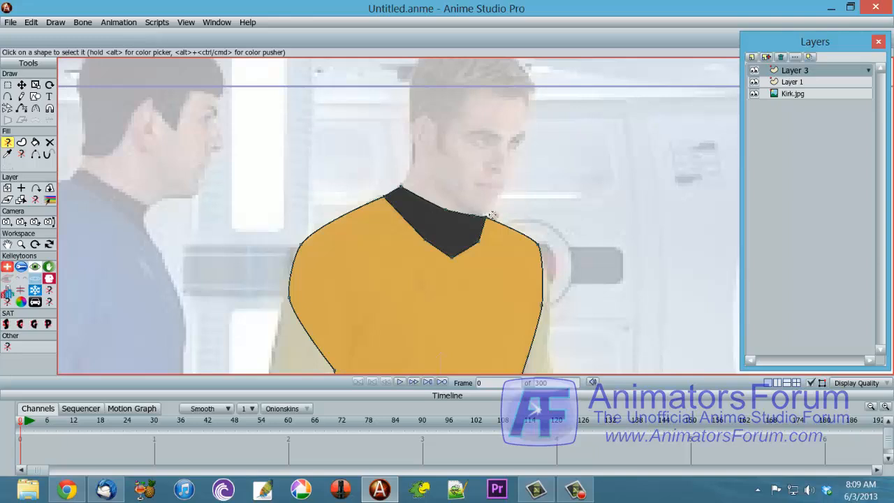
{"action": "key", "text": "e"}
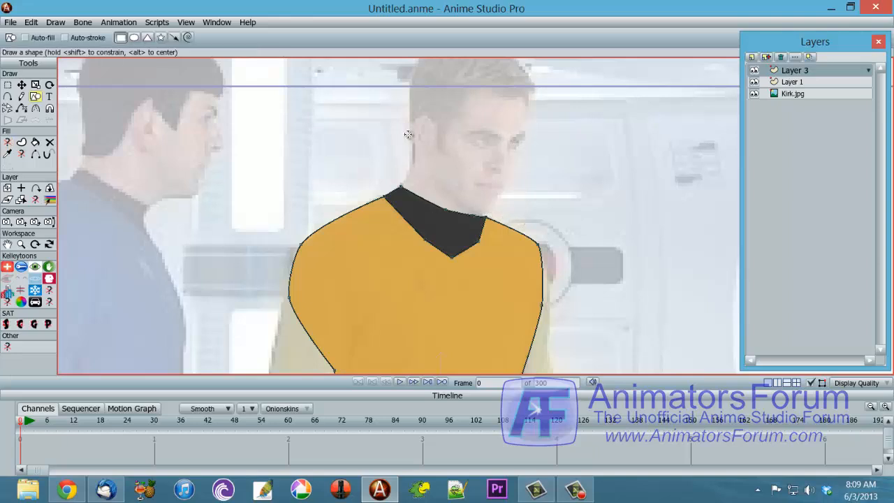
{"action": "mouse_move", "coordinate": [396, 126]}
{"action": "left_mouse_down"}
{"action": "mouse_move", "coordinate": [529, 256]}
{"action": "mouse_move", "coordinate": [484, 231]}
{"action": "left_mouse_up"}
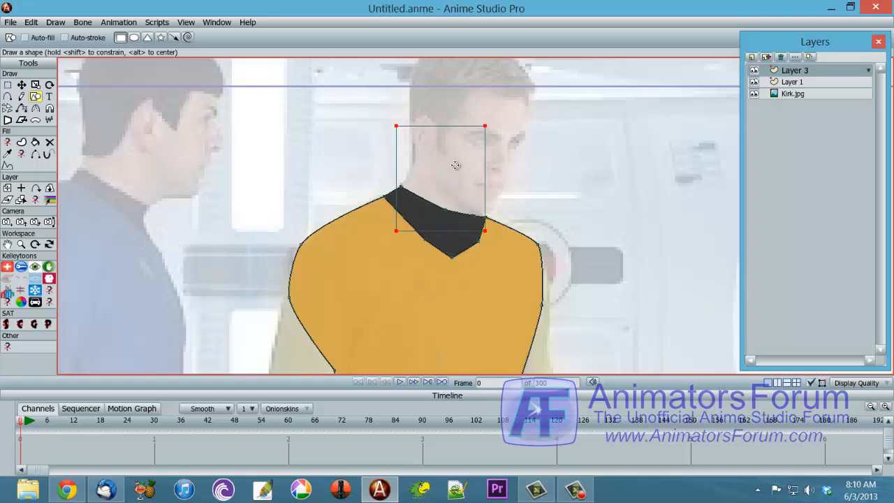
{"action": "key", "text": "u"}
{"action": "key", "text": "space"}
{"action": "key", "text": "q"}
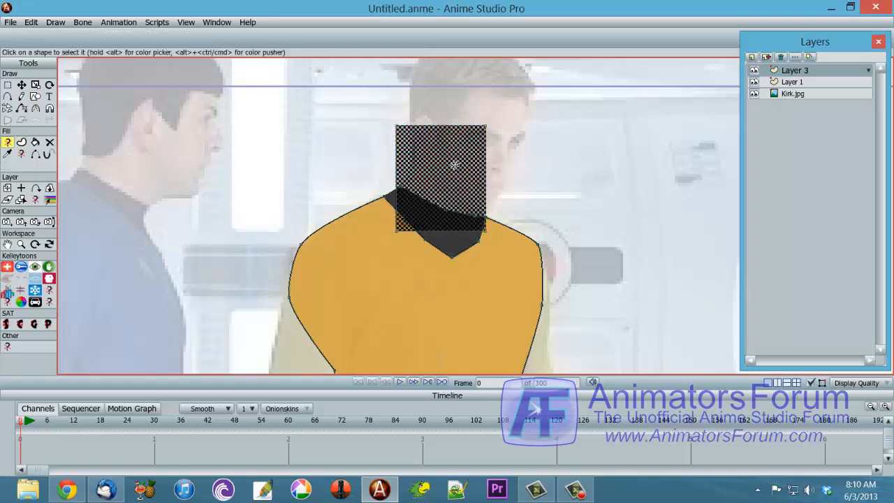
Step: Give the neck rectangle a pale skin-tone fill and lower it to the back, behind the collar and shirt
{"action": "left_click", "coordinate": [420, 283], "text": "alt"}
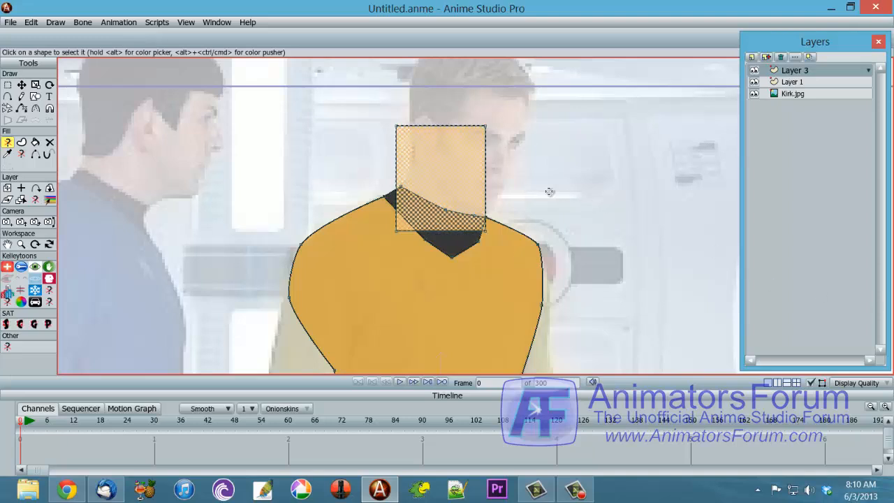
{"action": "left_click", "coordinate": [50, 22]}
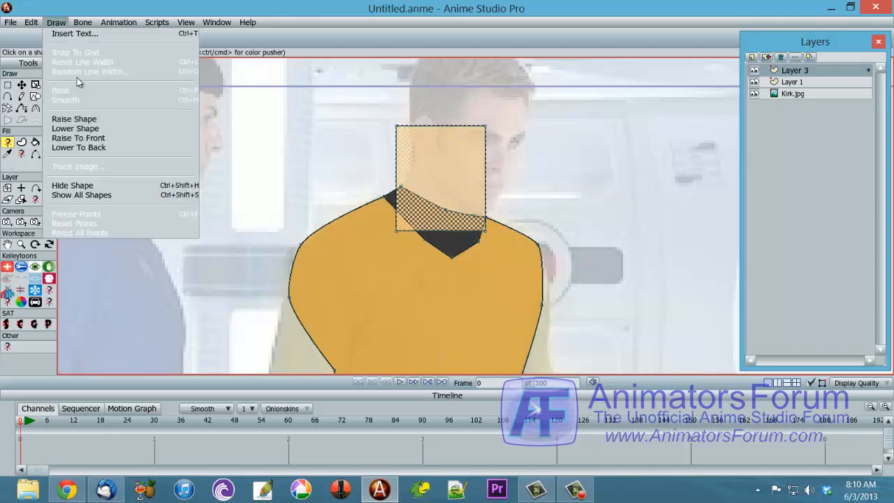
{"action": "left_click", "coordinate": [79, 148]}
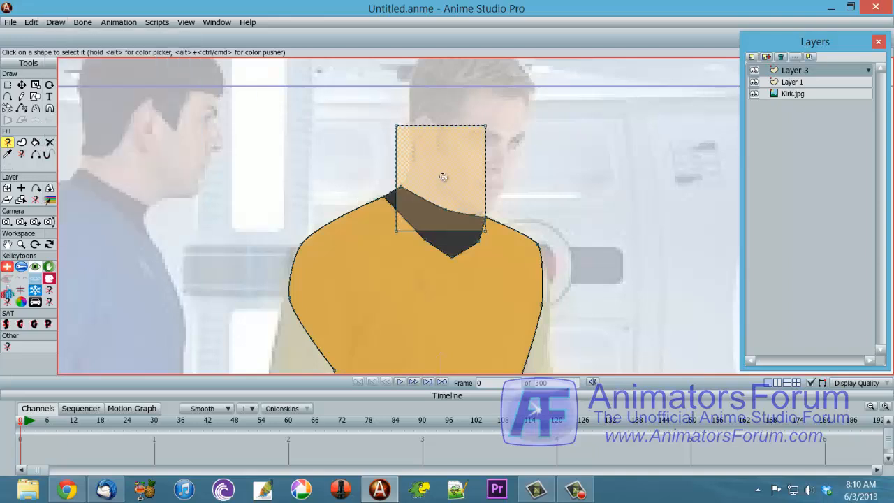
Step: Move the neck rectangle with Swiss Army Points and reshape its corners to fit the neck and reach down behind the collar
{"action": "key", "text": "t"}
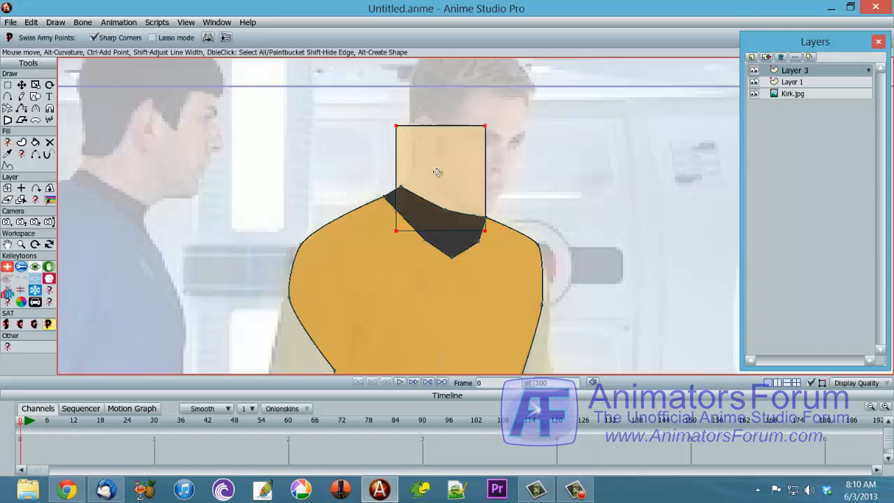
{"action": "mouse_move", "coordinate": [438, 173]}
{"action": "left_mouse_down"}
{"action": "mouse_move", "coordinate": [461, 173]}
{"action": "mouse_move", "coordinate": [440, 164]}
{"action": "left_mouse_up"}
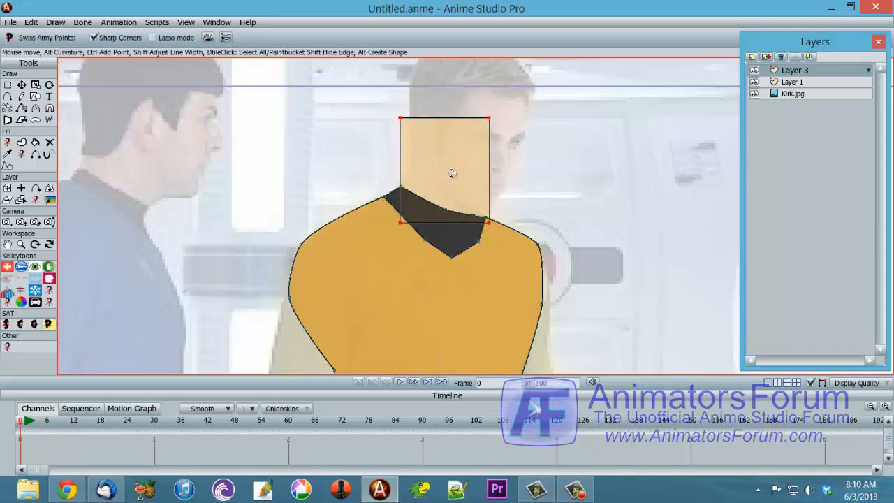
{"action": "left_click", "coordinate": [500, 221]}
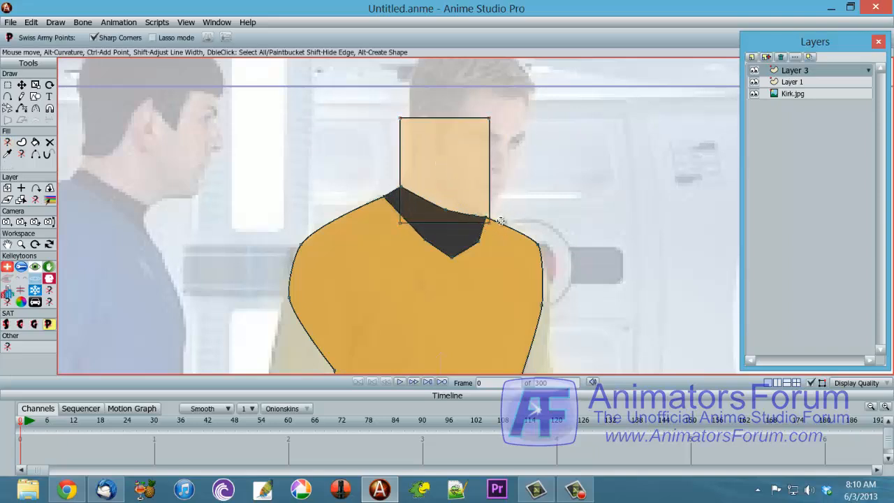
{"action": "left_click_drag", "start_coordinate": [491, 224], "coordinate": [485, 248]}
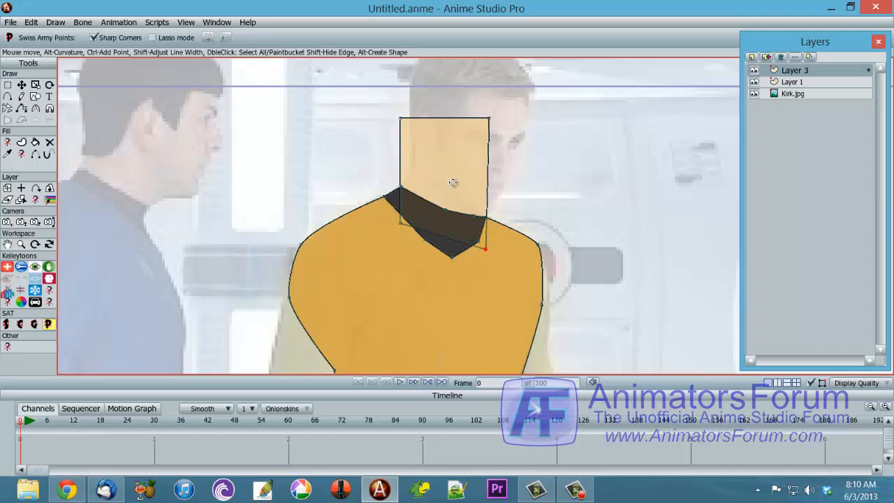
{"action": "left_click_drag", "start_coordinate": [401, 118], "coordinate": [407, 120]}
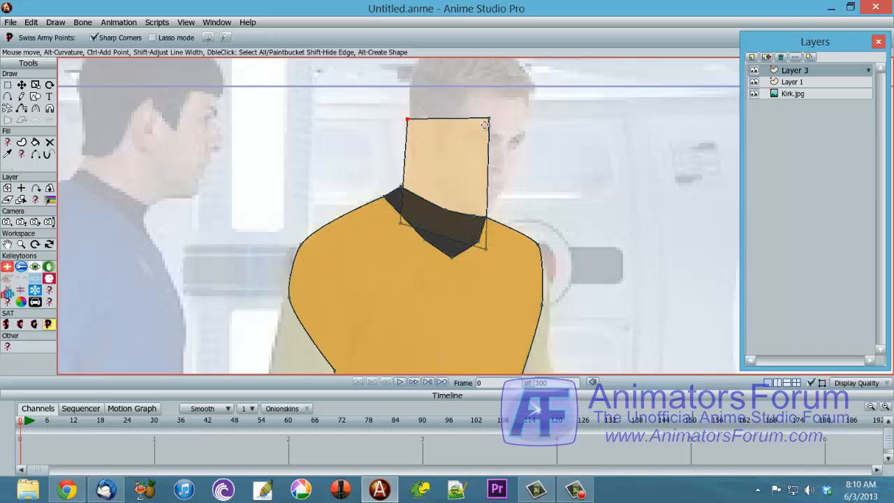
{"action": "left_click_drag", "start_coordinate": [491, 118], "coordinate": [487, 140]}
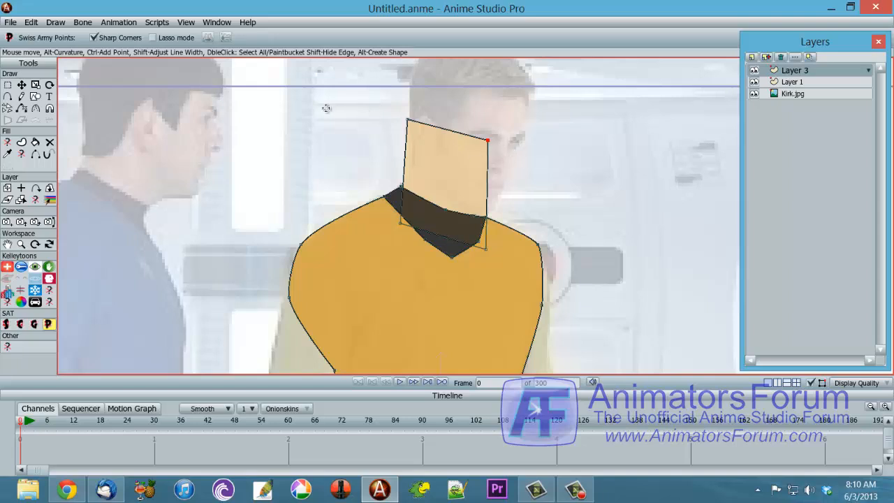
Step: Select the neck shape's two upper points, swing them towards the face and move them back upright
{"action": "left_click_drag", "start_coordinate": [347, 93], "coordinate": [541, 164]}
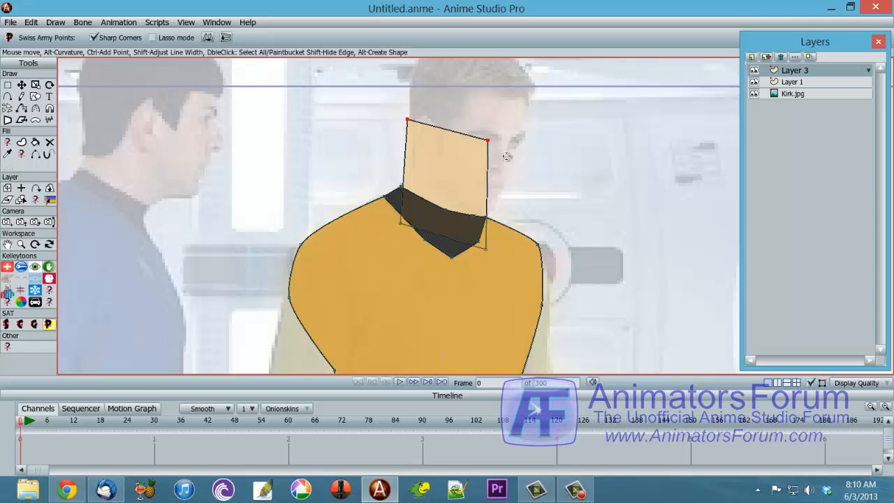
{"action": "left_click_drag", "start_coordinate": [432, 134], "coordinate": [501, 146]}
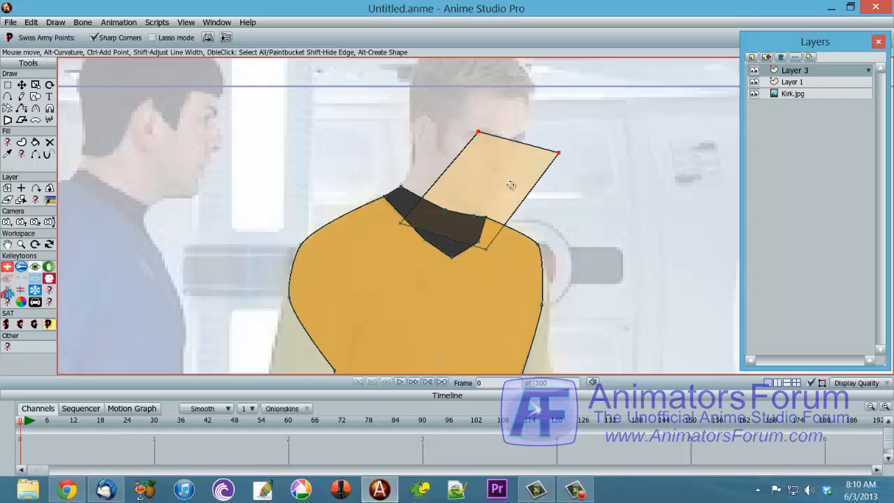
{"action": "left_click_drag", "start_coordinate": [531, 153], "coordinate": [459, 127]}
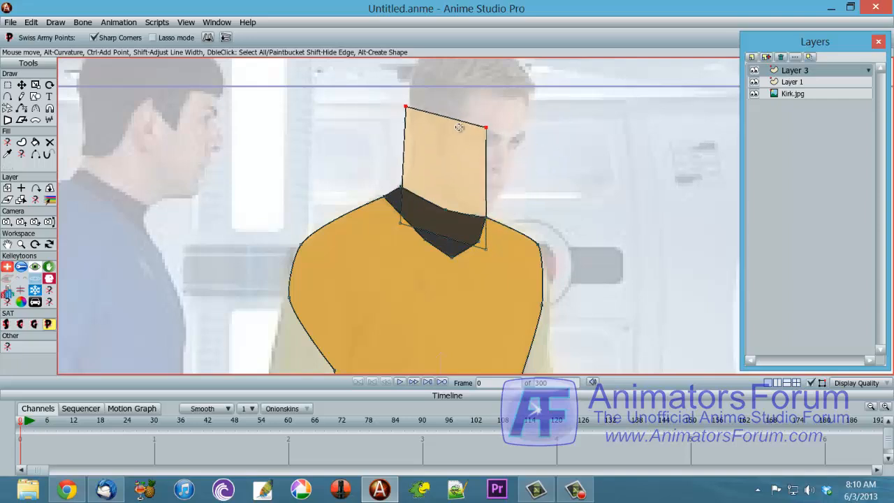
Step: Raise the neck shape's lower-left corner to the collar's upper edge and delete the whole neck shape
{"action": "left_click", "coordinate": [505, 168]}
{"action": "left_click_drag", "start_coordinate": [401, 225], "coordinate": [409, 196]}
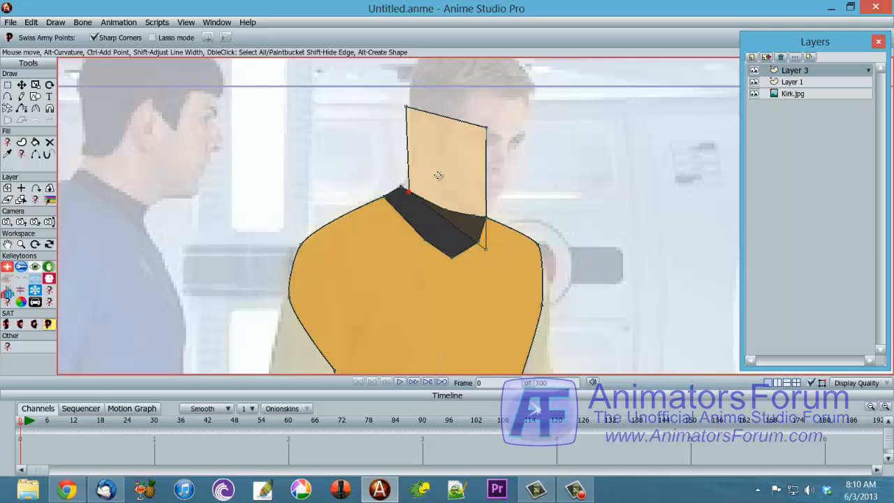
{"action": "double_click", "coordinate": [446, 170]}
{"action": "key", "text": "Delete"}
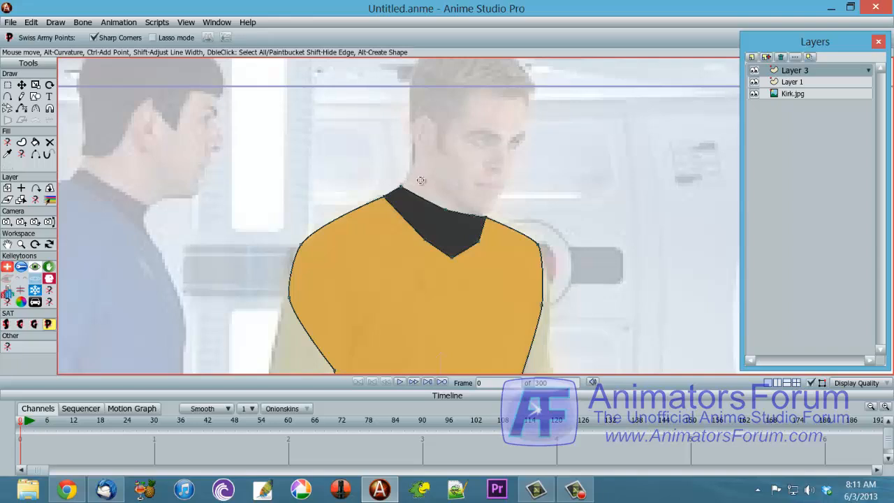
Step: Outline a new neck upward from the collar's upper edge, joined to its end points, and create a skin-tone filled shape from it
{"action": "left_click_drag", "start_coordinate": [402, 186], "coordinate": [486, 216]}
{"action": "left_click_drag", "start_coordinate": [487, 216], "coordinate": [485, 217]}
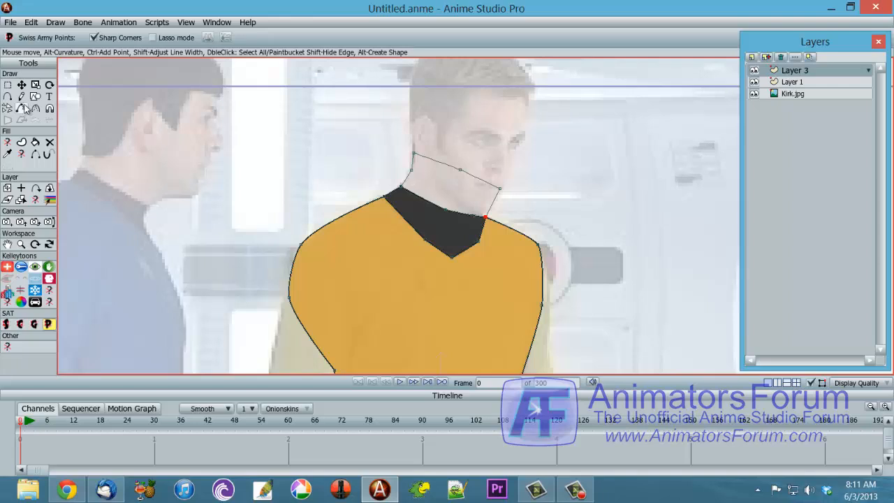
{"action": "left_click", "coordinate": [7, 85]}
{"action": "left_click_drag", "start_coordinate": [384, 145], "coordinate": [525, 221]}
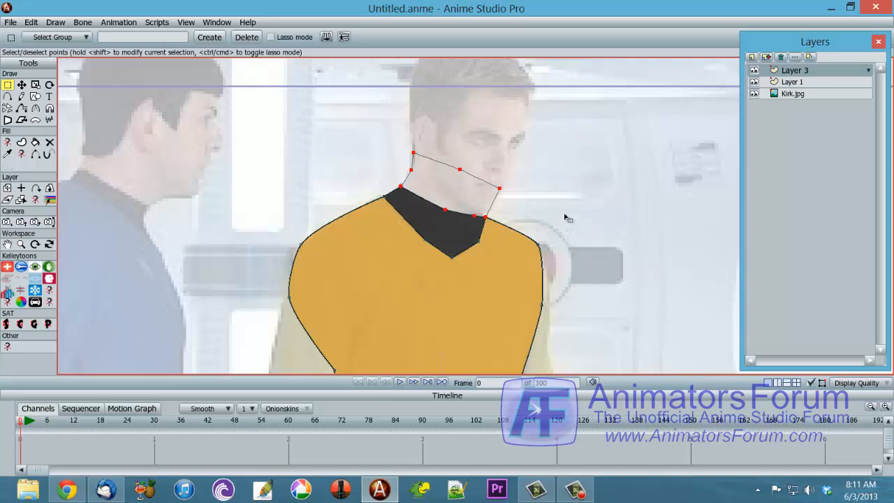
{"action": "key", "text": "u"}
{"action": "key", "text": "space"}
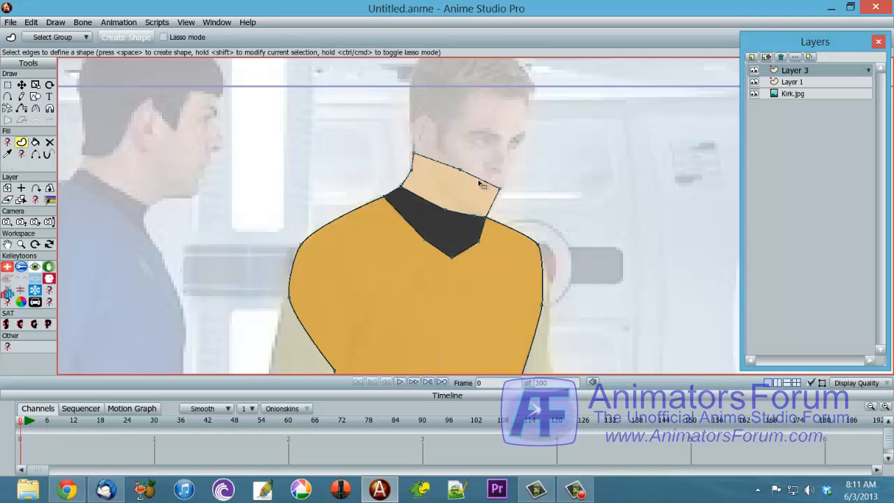
Step: Select the neck shape's points above the collar with Swiss Army Points and raise them slightly together
{"action": "key", "text": "p"}
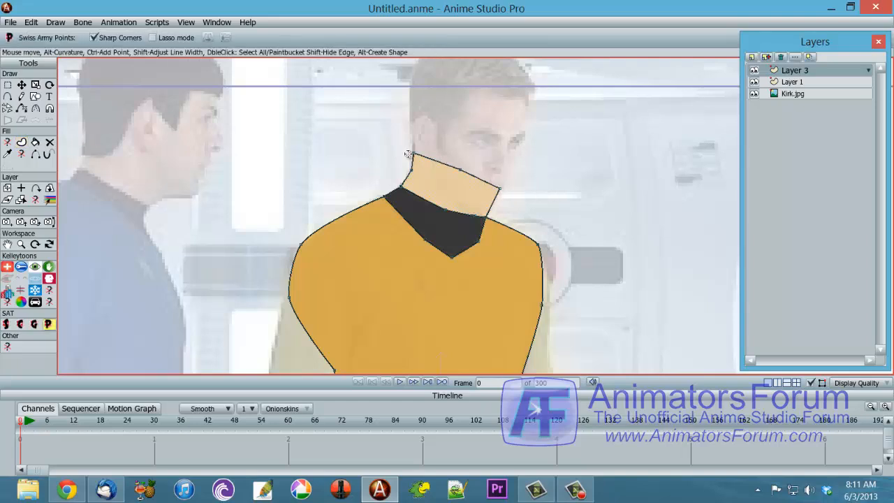
{"action": "mouse_move", "coordinate": [399, 141]}
{"action": "left_mouse_down"}
{"action": "mouse_move", "coordinate": [456, 160]}
{"action": "mouse_move", "coordinate": [400, 141]}
{"action": "left_mouse_up"}
{"action": "left_click_drag", "start_coordinate": [562, 204], "coordinate": [405, 97]}
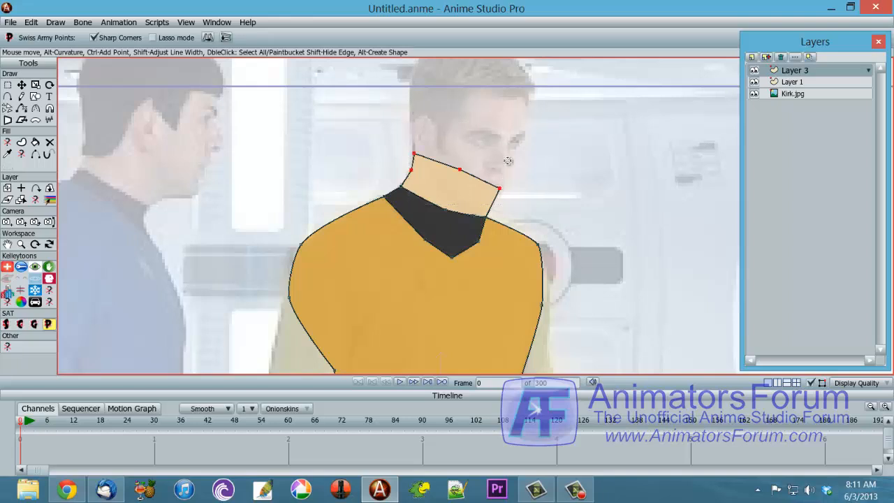
{"action": "mouse_move", "coordinate": [494, 140]}
{"action": "left_mouse_down"}
{"action": "mouse_move", "coordinate": [478, 130]}
{"action": "mouse_move", "coordinate": [591, 160]}
{"action": "mouse_move", "coordinate": [537, 134]}
{"action": "mouse_move", "coordinate": [454, 128]}
{"action": "mouse_move", "coordinate": [559, 157]}
{"action": "mouse_move", "coordinate": [527, 136]}
{"action": "mouse_move", "coordinate": [545, 95]}
{"action": "mouse_move", "coordinate": [505, 159]}
{"action": "mouse_move", "coordinate": [547, 145]}
{"action": "mouse_move", "coordinate": [504, 130]}
{"action": "mouse_move", "coordinate": [505, 150]}
{"action": "left_mouse_up"}
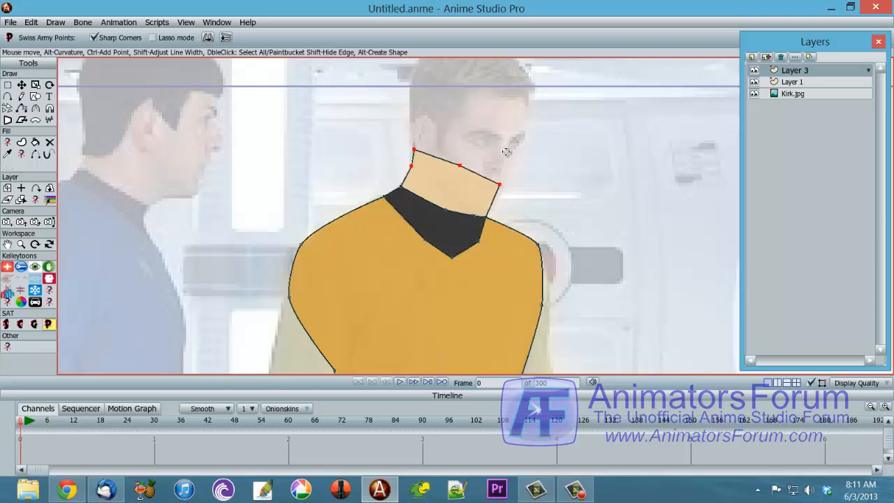
{"action": "left_click", "coordinate": [580, 193]}
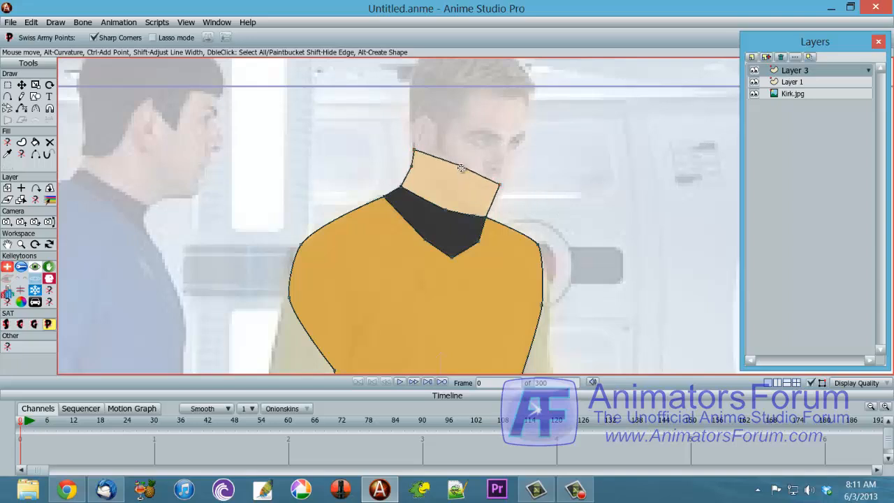
Step: Round the neck's top edge into a smooth upward curve and nudge its upper corner on the face side slightly inward
{"action": "left_click_drag", "start_coordinate": [460, 166], "coordinate": [705, 194]}
{"action": "mouse_move", "coordinate": [415, 150]}
{"action": "left_mouse_down"}
{"action": "mouse_move", "coordinate": [581, 163]}
{"action": "mouse_move", "coordinate": [416, 153]}
{"action": "left_mouse_up"}
{"action": "left_click_drag", "start_coordinate": [502, 185], "coordinate": [666, 212]}
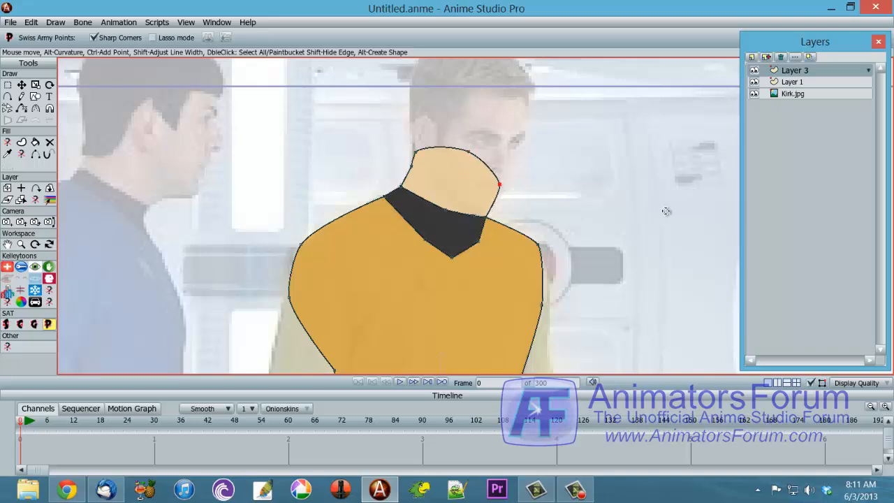
{"action": "left_click_drag", "start_coordinate": [506, 191], "coordinate": [503, 189]}
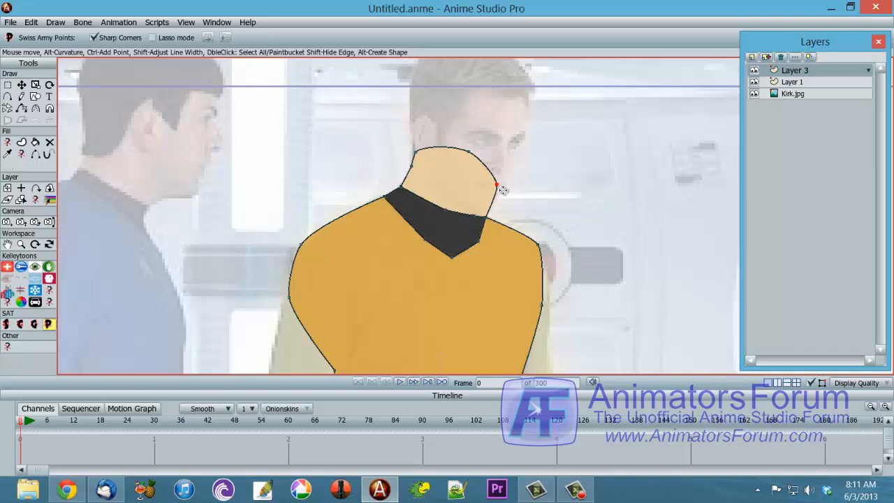
{"action": "left_click", "coordinate": [410, 171]}
{"action": "scroll", "coordinate": [558, 211], "scroll_direction": "down", "scroll_amount": 2}
{"action": "scroll", "coordinate": [593, 224], "scroll_direction": "down", "scroll_amount": 3}
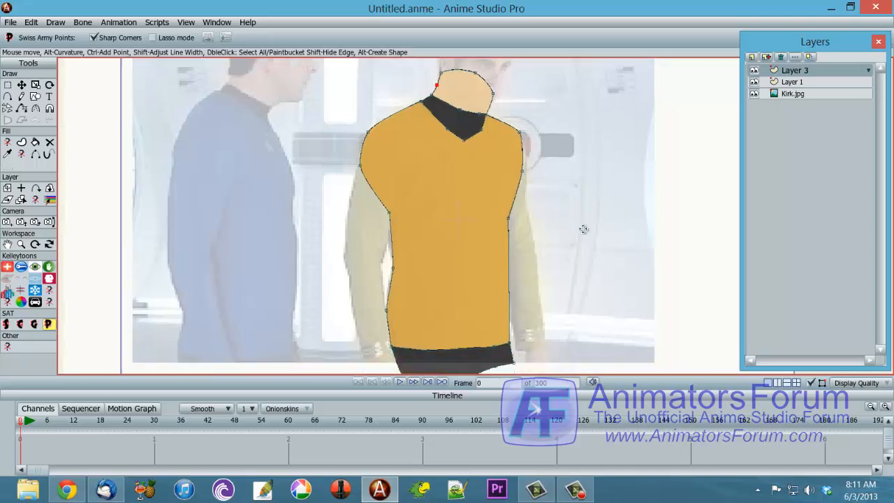
{"action": "scroll", "coordinate": [574, 210], "scroll_direction": "down", "scroll_amount": 1}
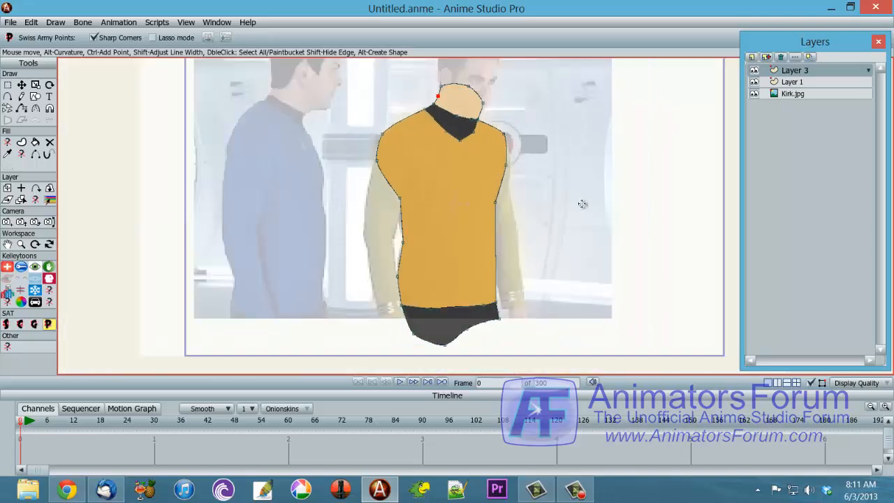